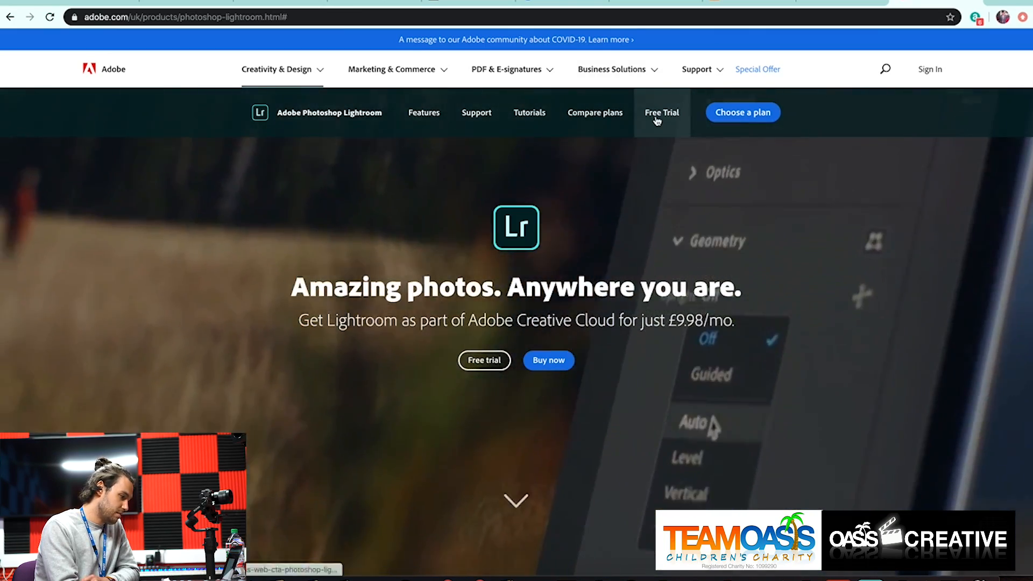
# Open the Lightroom free trial offers and choose the free trial of the individual Lightroom plan.
pyautogui.click(657, 120)
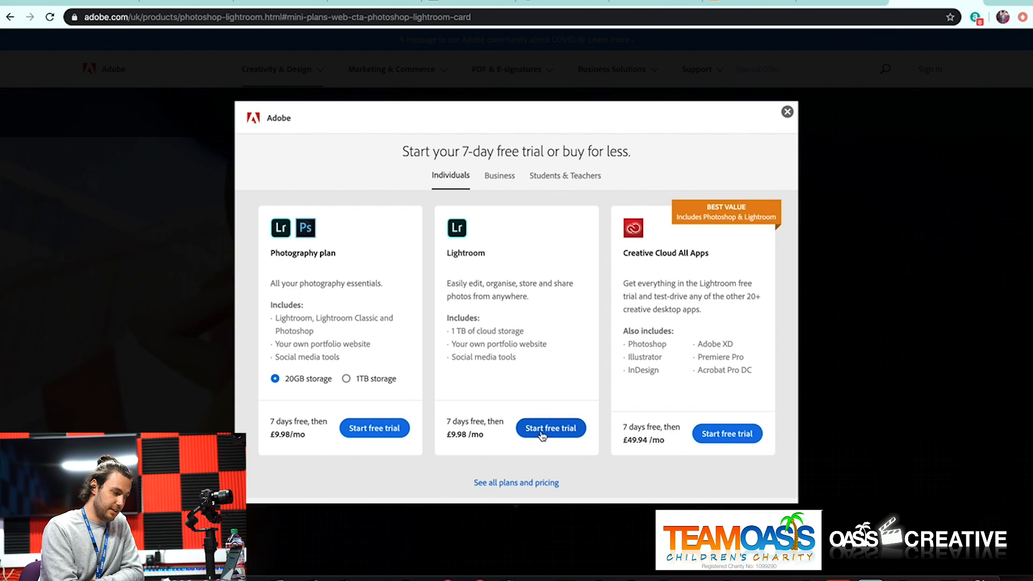
pyautogui.click(542, 435)
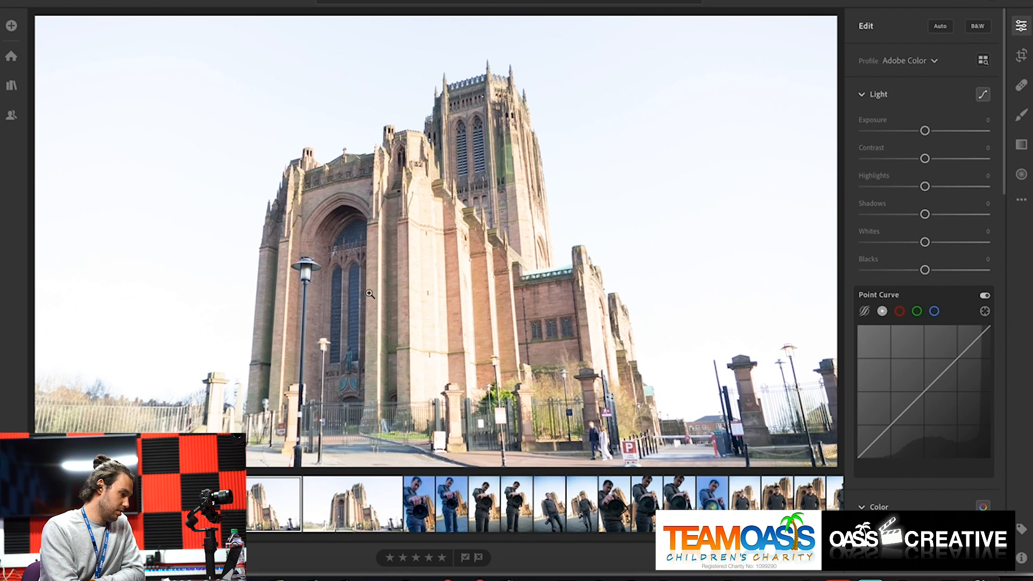
# Import DSC05048.jpg into Lightroom from the Tutorials folder on the Desktop.
pyautogui.click(12, 58)
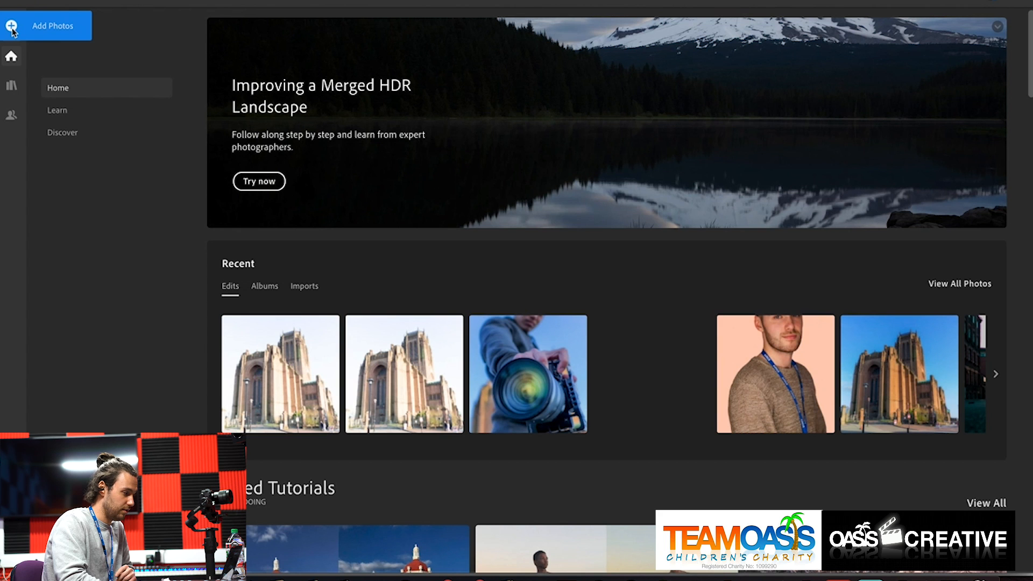
pyautogui.click(12, 27)
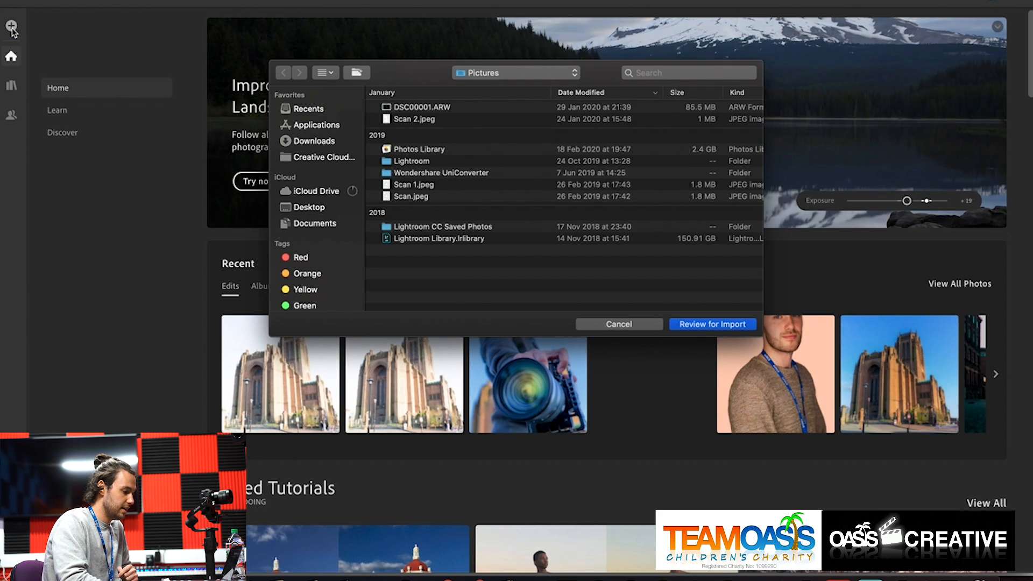
pyautogui.click(305, 211)
pyautogui.doubleClick(434, 109)
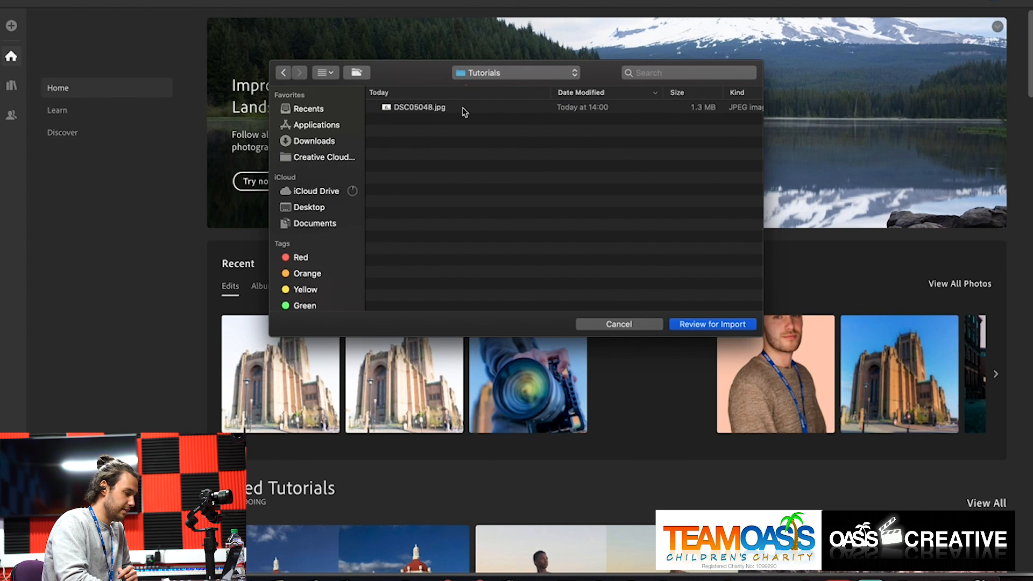
pyautogui.click(464, 109)
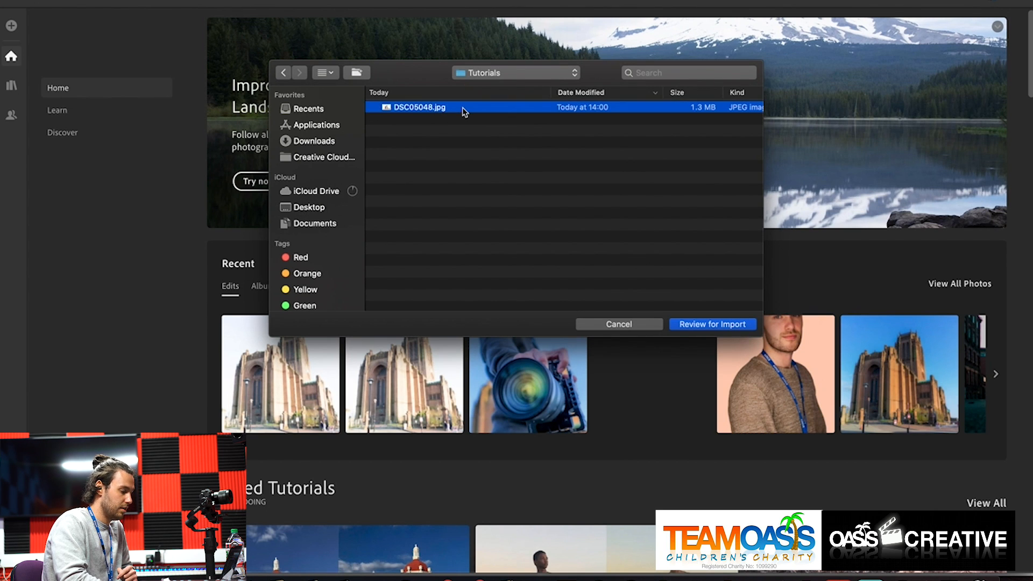
pyautogui.click(709, 325)
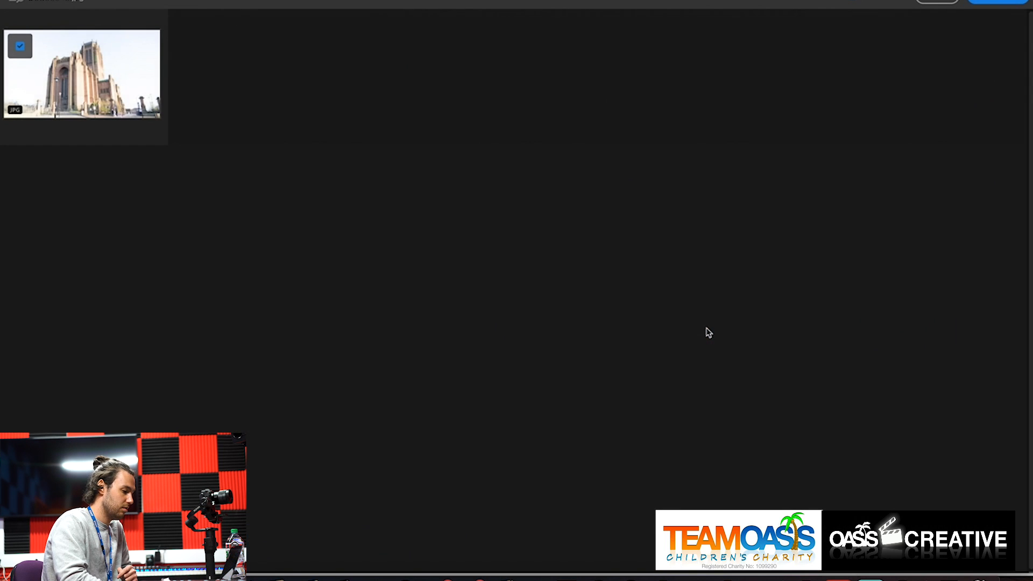
pyautogui.click(20, 47)
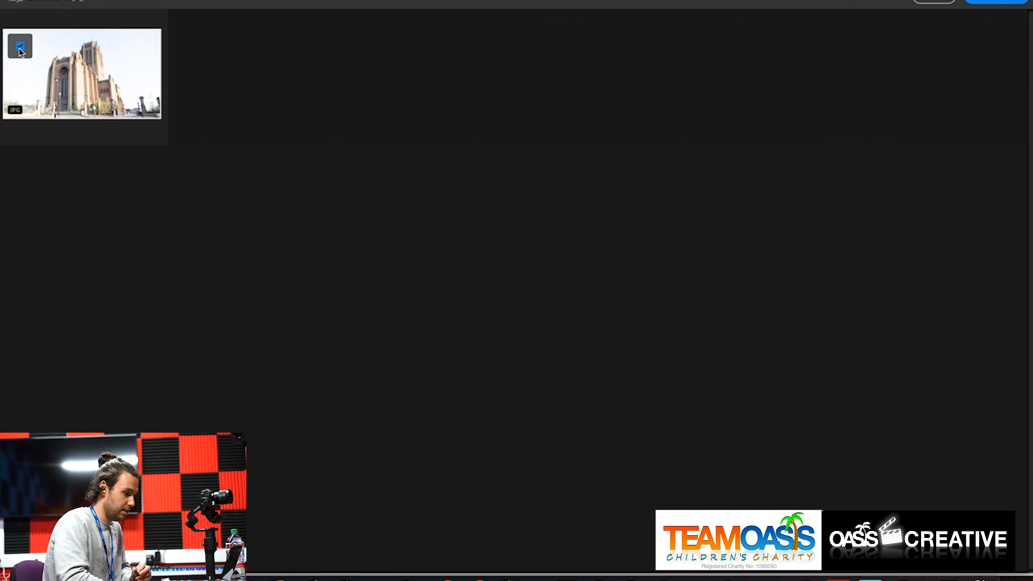
pyautogui.click(989, 3)
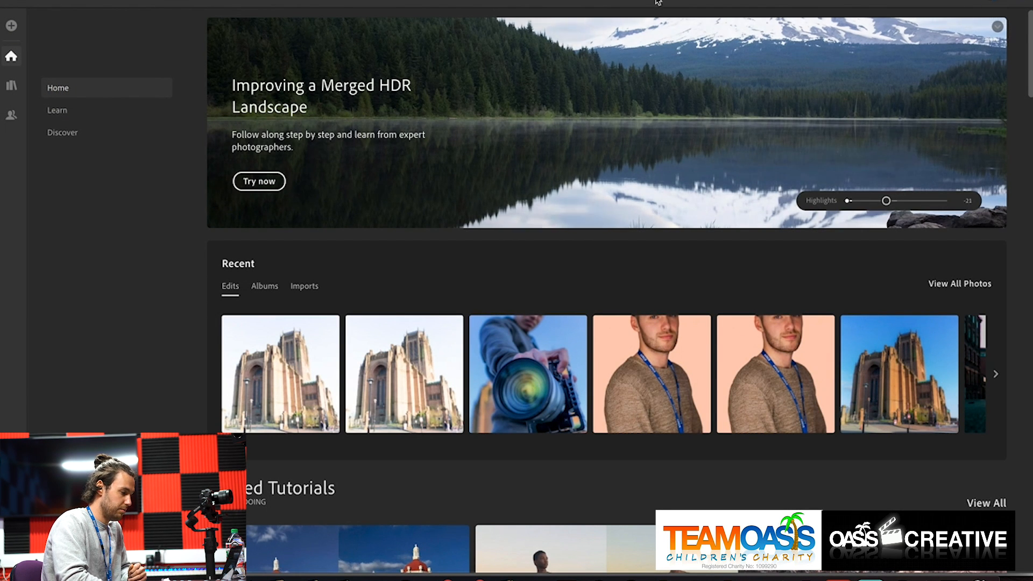
# Look through the photo library, examining the filmstrip of all photos and the list of albums.
pyautogui.click(12, 86)
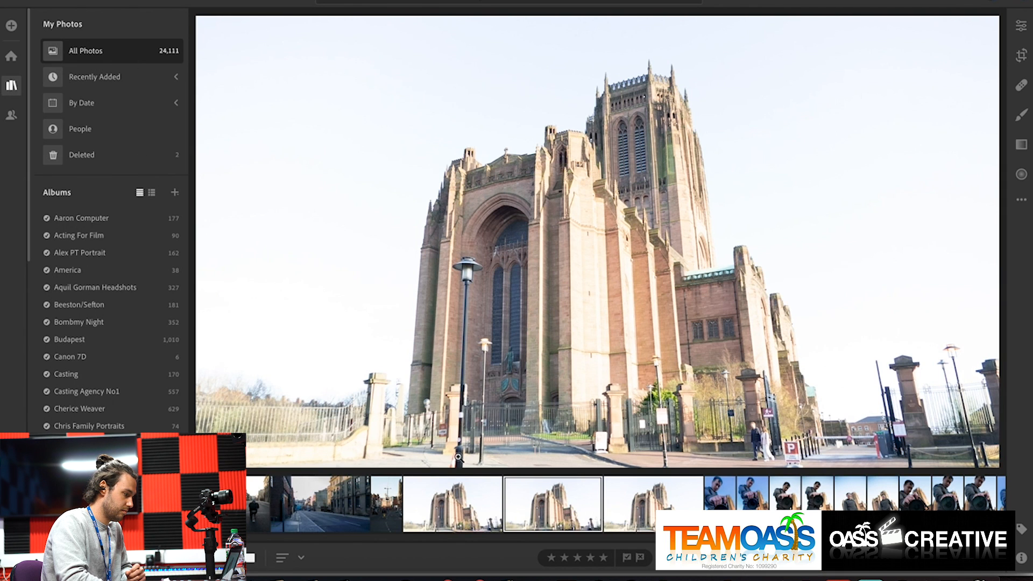
pyautogui.scroll(-15, 453, 513)
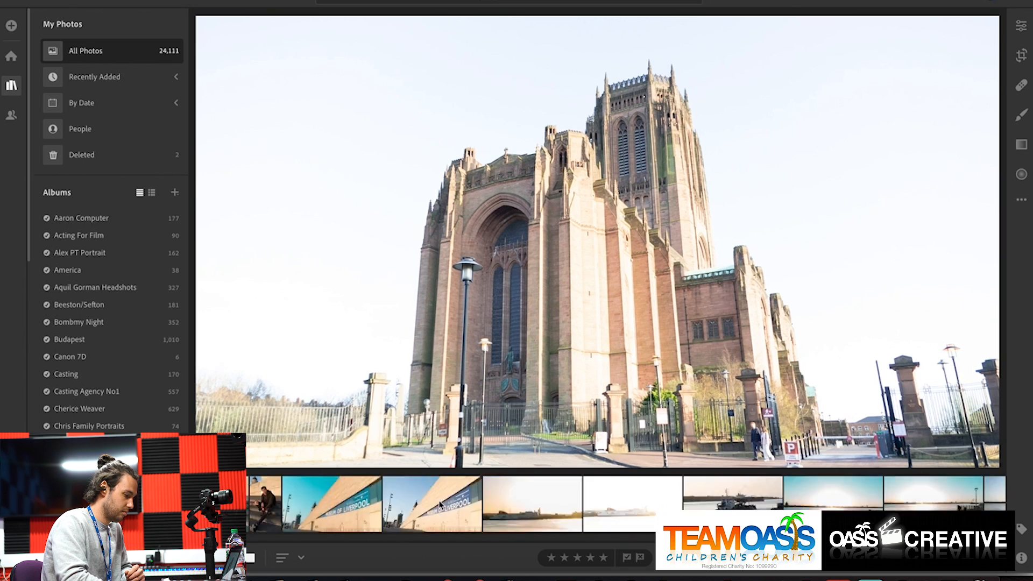
pyautogui.scroll(-15, 440, 505)
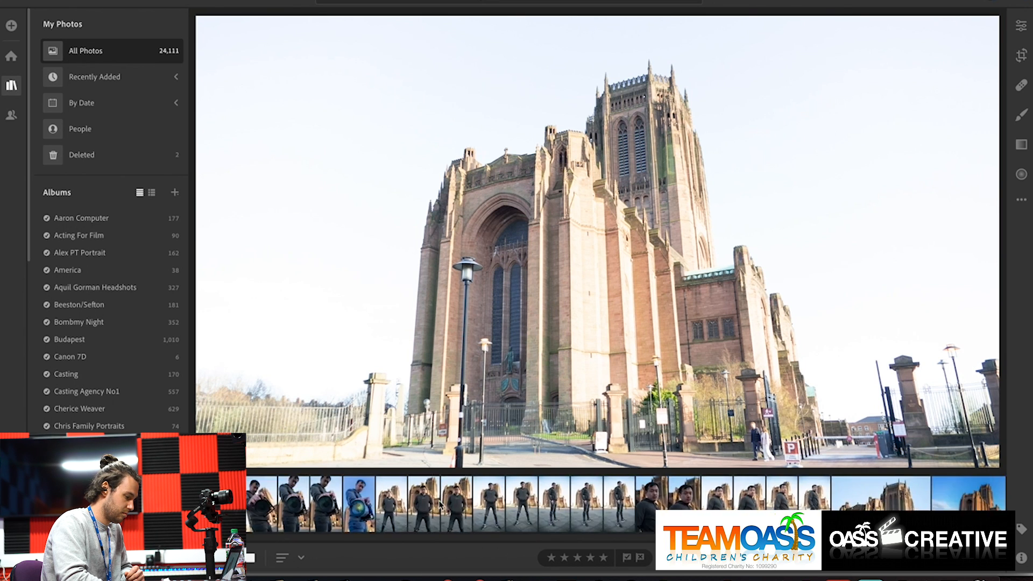
pyautogui.scroll(-15, 438, 504)
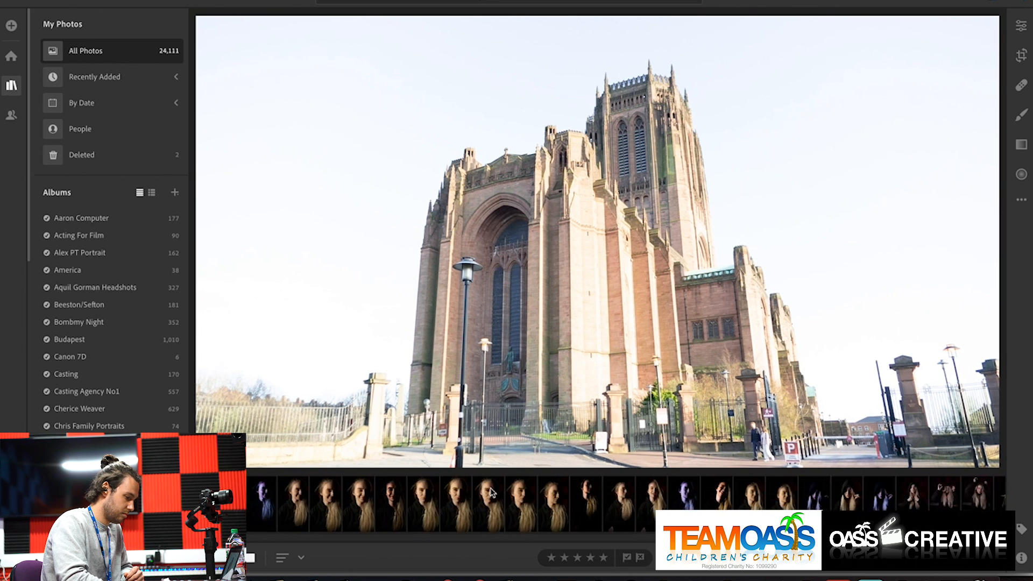
pyautogui.scroll(5, 491, 492)
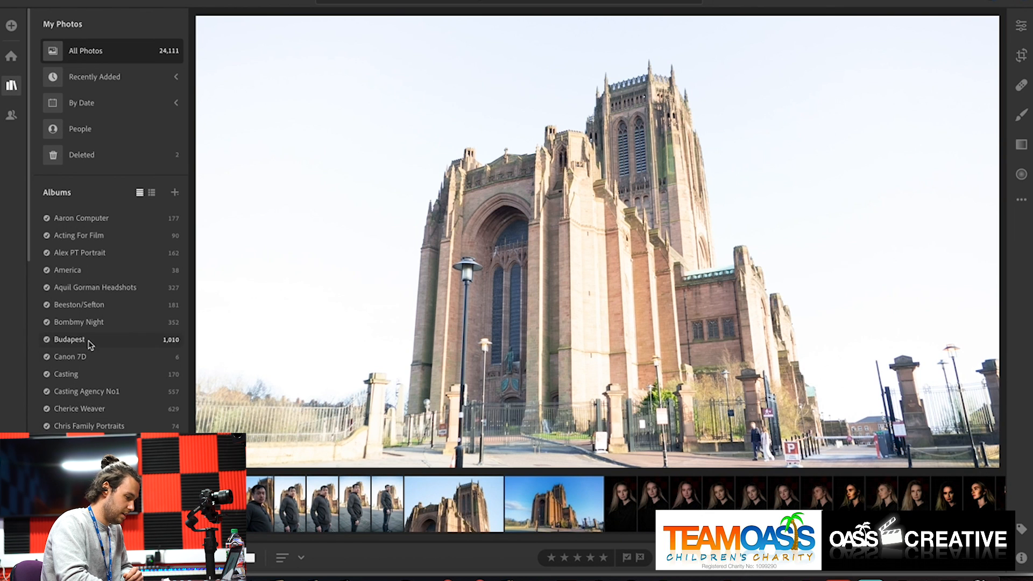
pyautogui.scroll(-10, 91, 345)
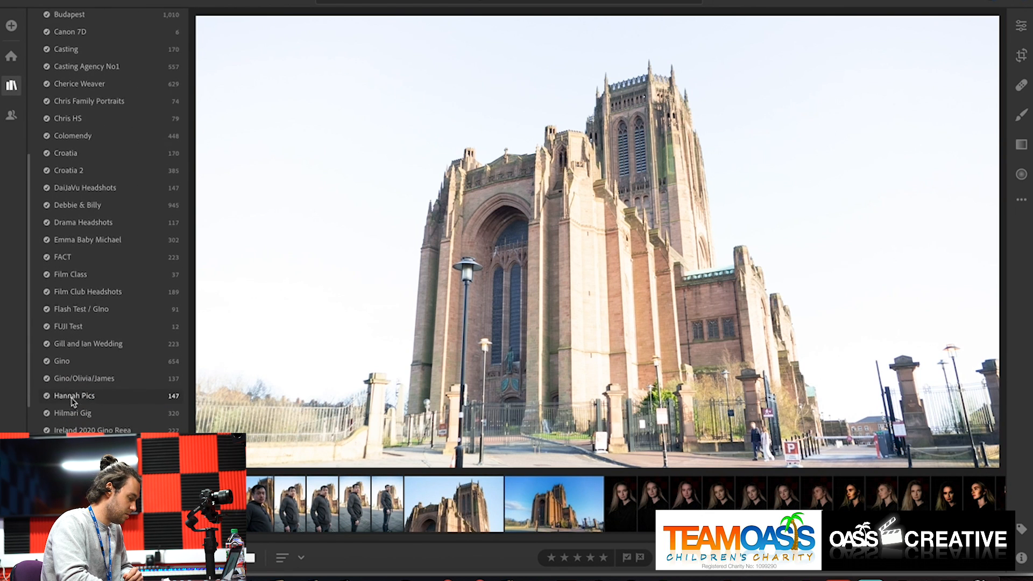
pyautogui.scroll(-10, 380, 520)
pyautogui.scroll(3, 380, 520)
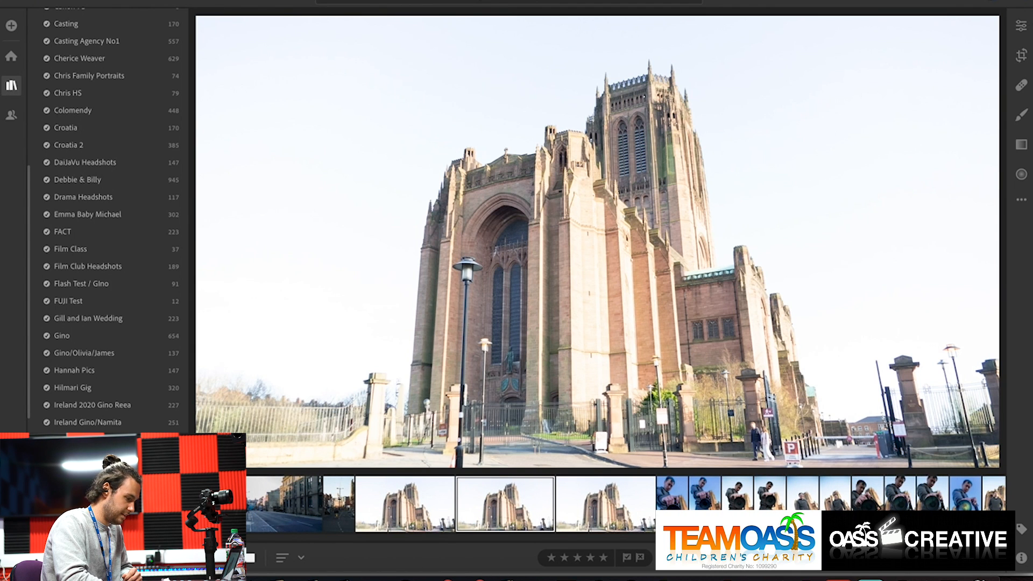
# Open the cathedral photo's edit settings, try Exposure -2.68, Contrast -27, Highlights -12 and Shadows +79, and reset all four.
pyautogui.click(1021, 27)
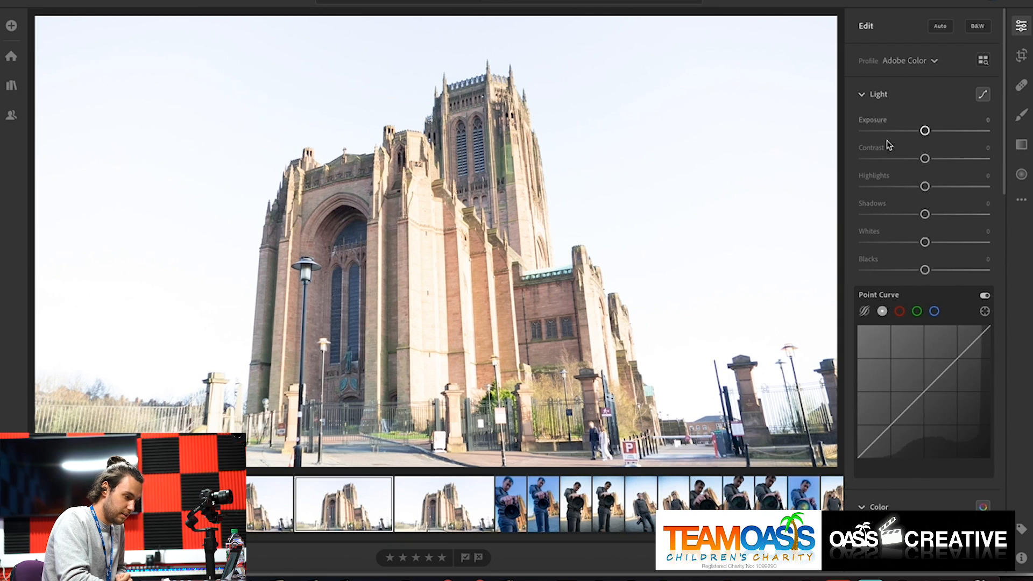
pyautogui.moveTo(925, 132); pyautogui.dragTo(986, 215)
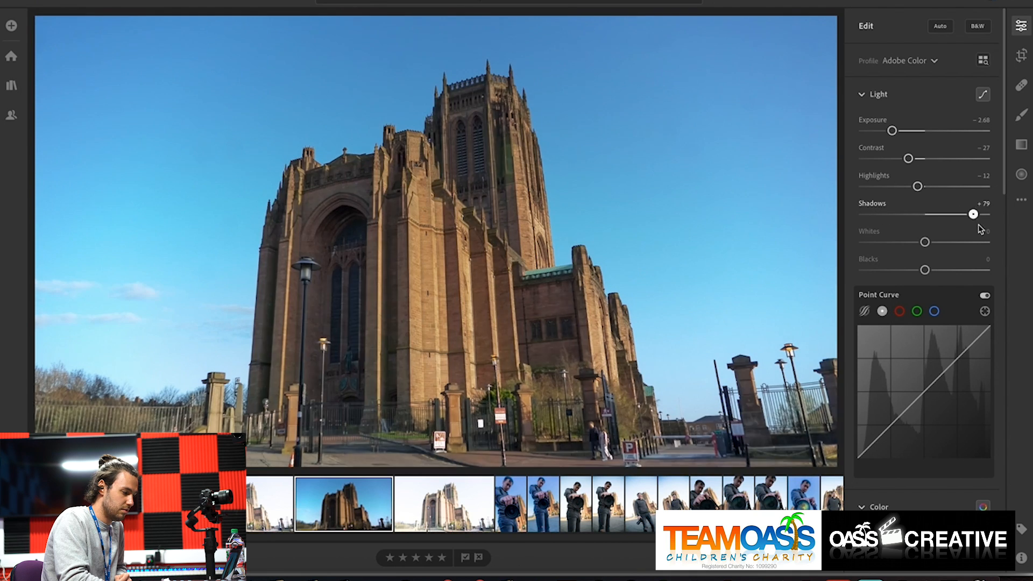
pyautogui.doubleClick(872, 204)
pyautogui.doubleClick(868, 178)
pyautogui.doubleClick(872, 149)
pyautogui.doubleClick(876, 124)
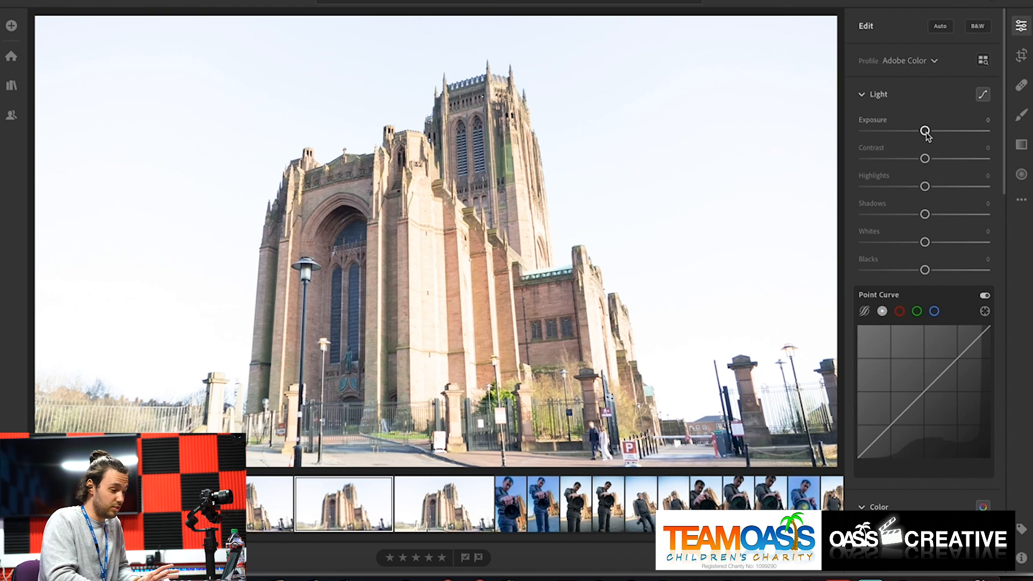
# Set the cathedral photo's Exposure to -1.57 and, after trying Contrast at -100, set Contrast to +35.
pyautogui.moveTo(925, 131); pyautogui.dragTo(907, 135)
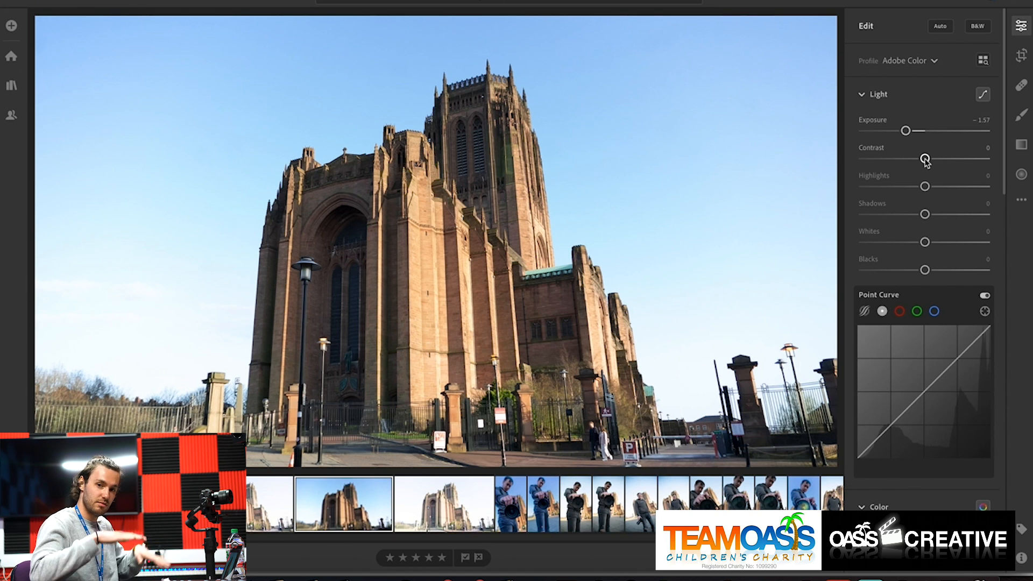
pyautogui.moveTo(926, 160); pyautogui.dragTo(812, 163)
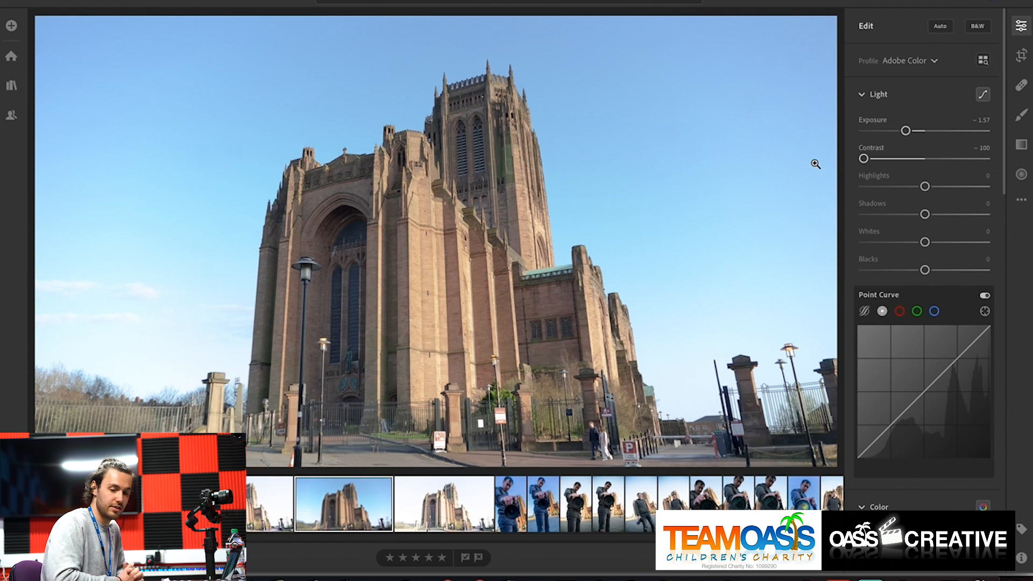
pyautogui.moveTo(864, 159); pyautogui.dragTo(949, 163)
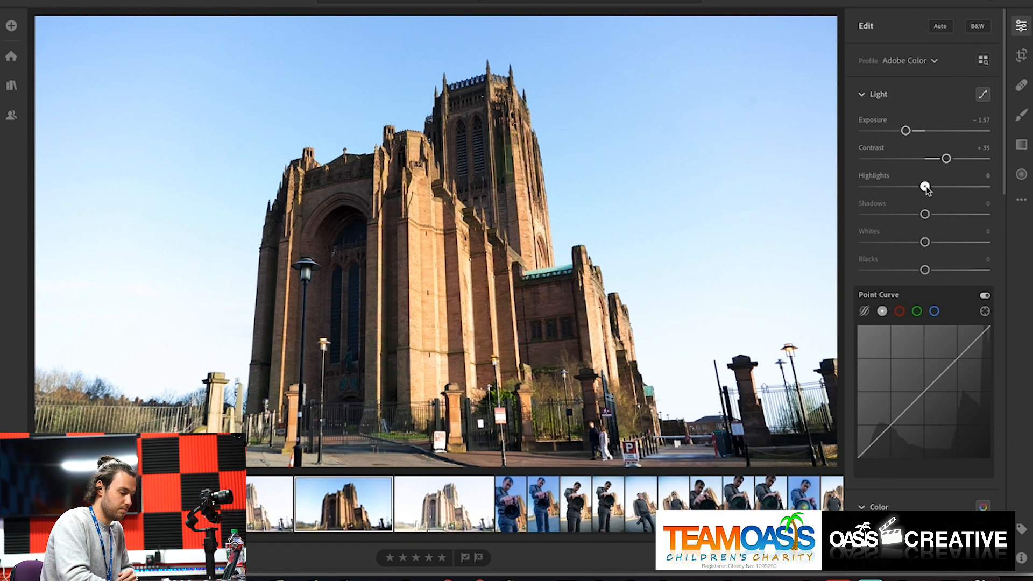
# Set Highlights to -52, try Shadows at -18, and reset Shadows to its default.
pyautogui.moveTo(926, 188); pyautogui.dragTo(898, 199)
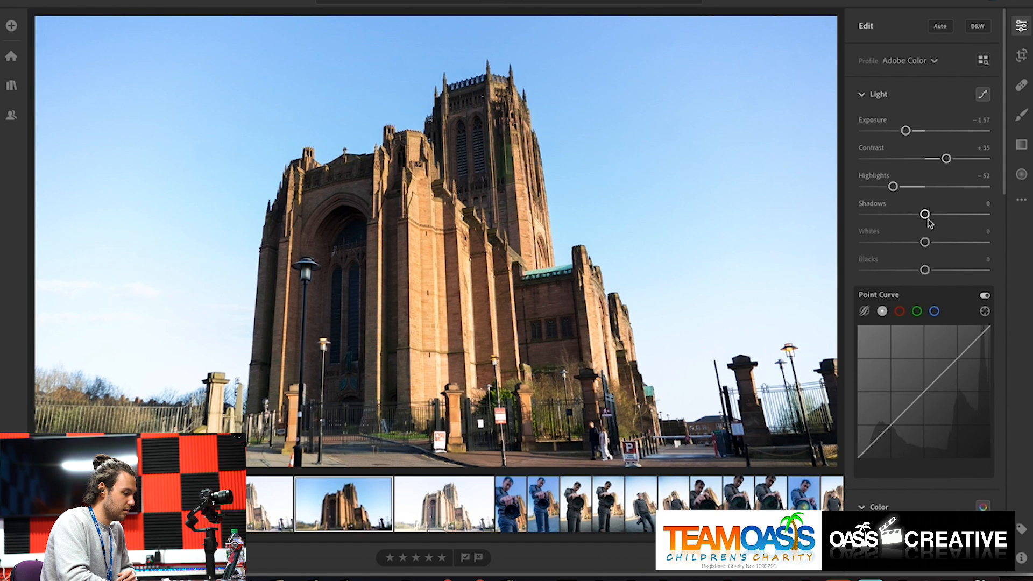
pyautogui.moveTo(925, 214)
pyautogui.mouseDown()
pyautogui.moveTo(902, 214)
pyautogui.moveTo(927, 215)
pyautogui.mouseUp()
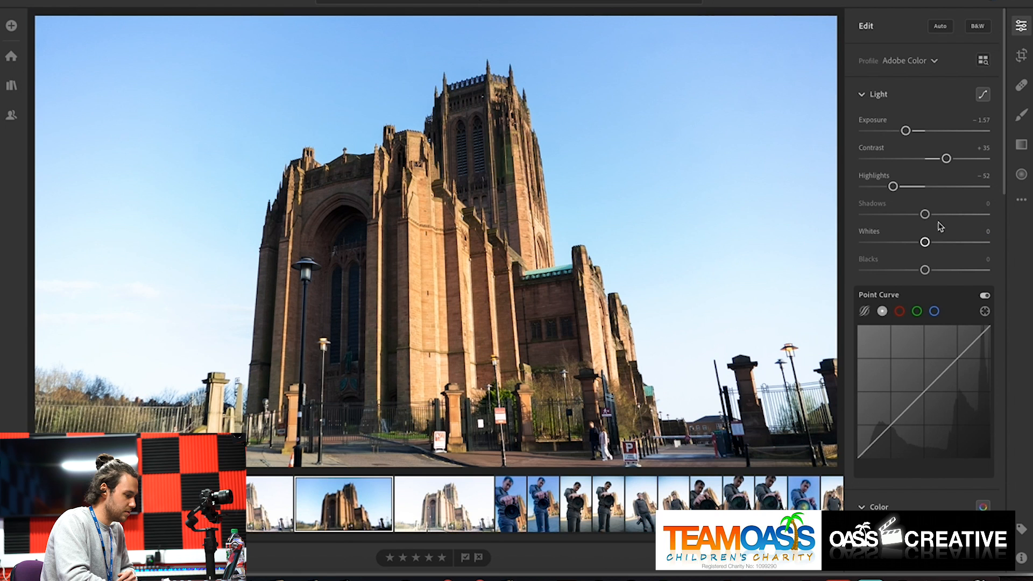
pyautogui.moveTo(925, 215)
pyautogui.mouseDown()
pyautogui.moveTo(937, 214)
pyautogui.moveTo(915, 218)
pyautogui.mouseUp()
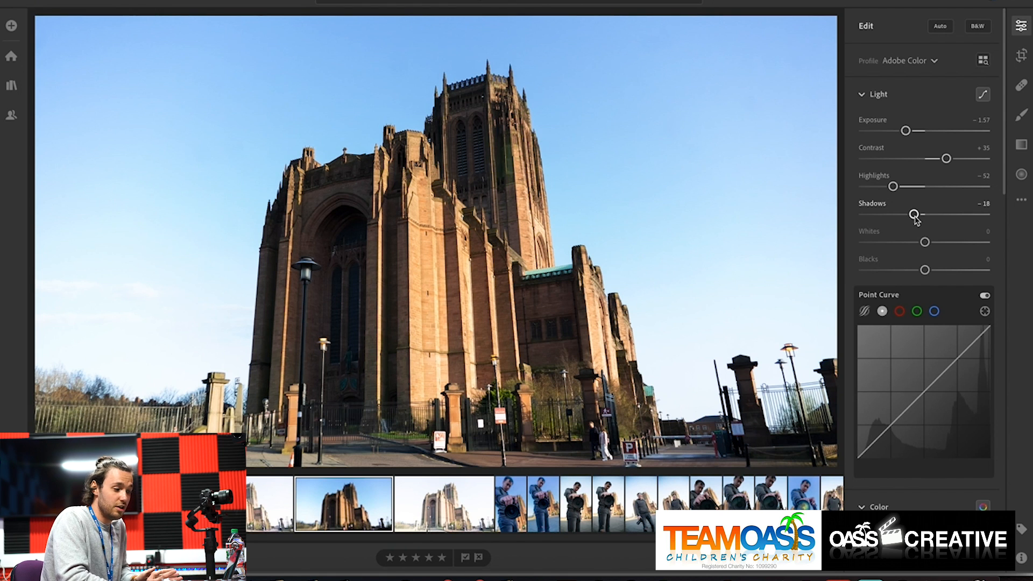
pyautogui.doubleClick(867, 205)
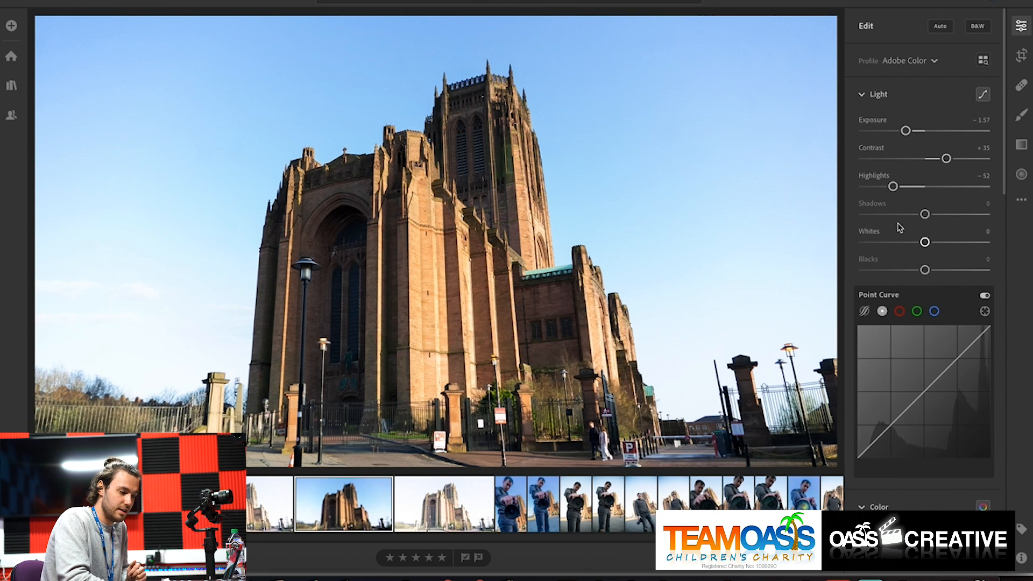
# Set Whites to -100 and compare the edited cathedral photo with the original.
pyautogui.moveTo(925, 243)
pyautogui.mouseDown()
pyautogui.moveTo(980, 246)
pyautogui.moveTo(856, 258)
pyautogui.moveTo(920, 258)
pyautogui.mouseUp()
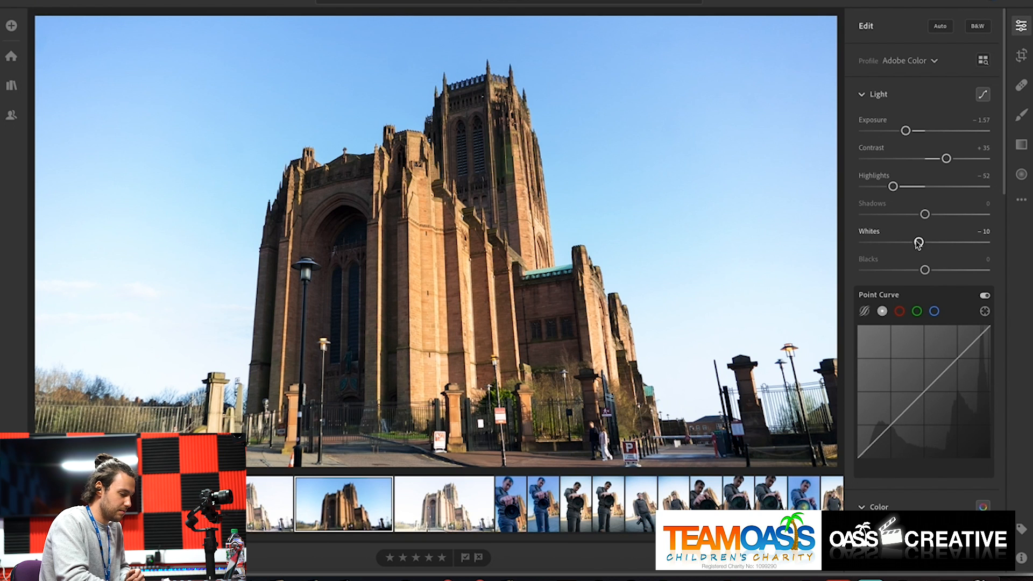
pyautogui.moveTo(920, 244); pyautogui.dragTo(795, 246)
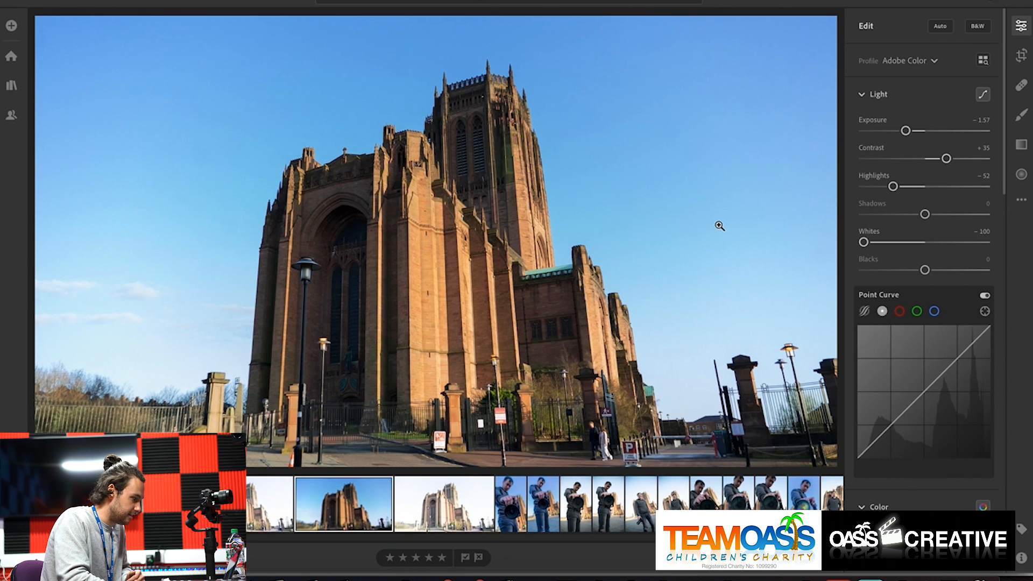
pyautogui.press('\\')
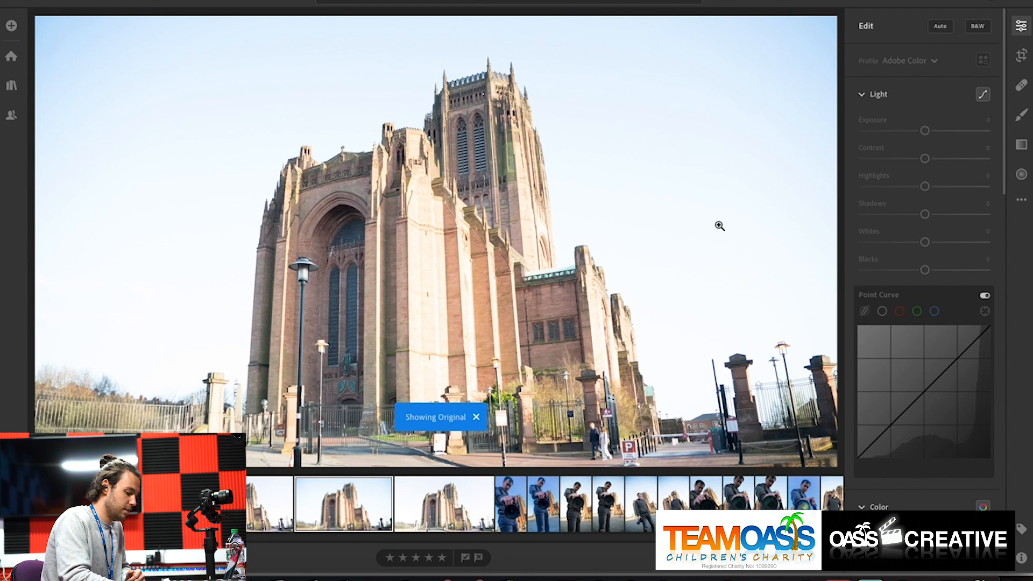
pyautogui.press('\\')
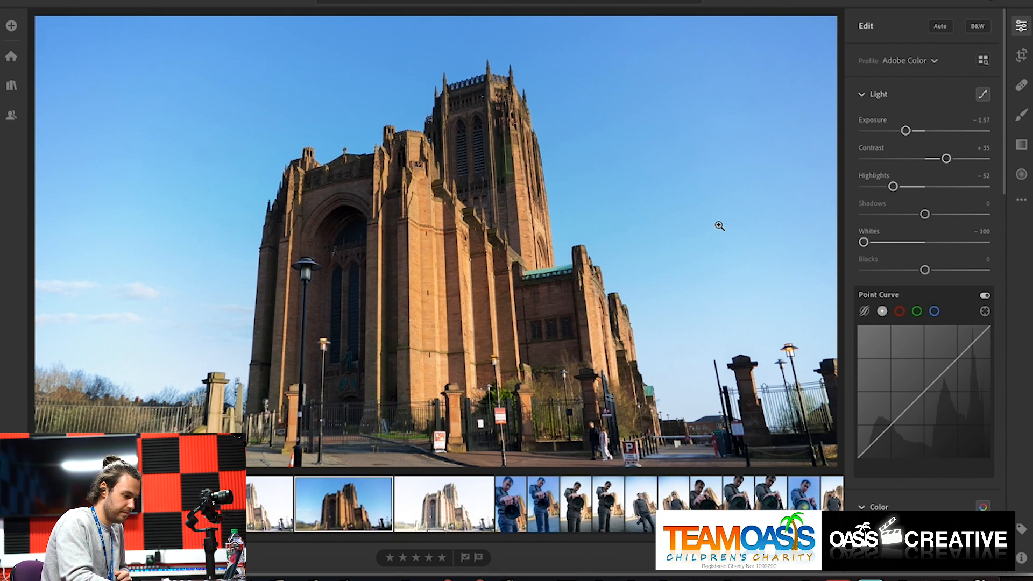
# Shape the point curve into an S with a lowered shadow point and a raised highlight point at 62.4 / 83.5.
pyautogui.scroll(-3, 943, 334)
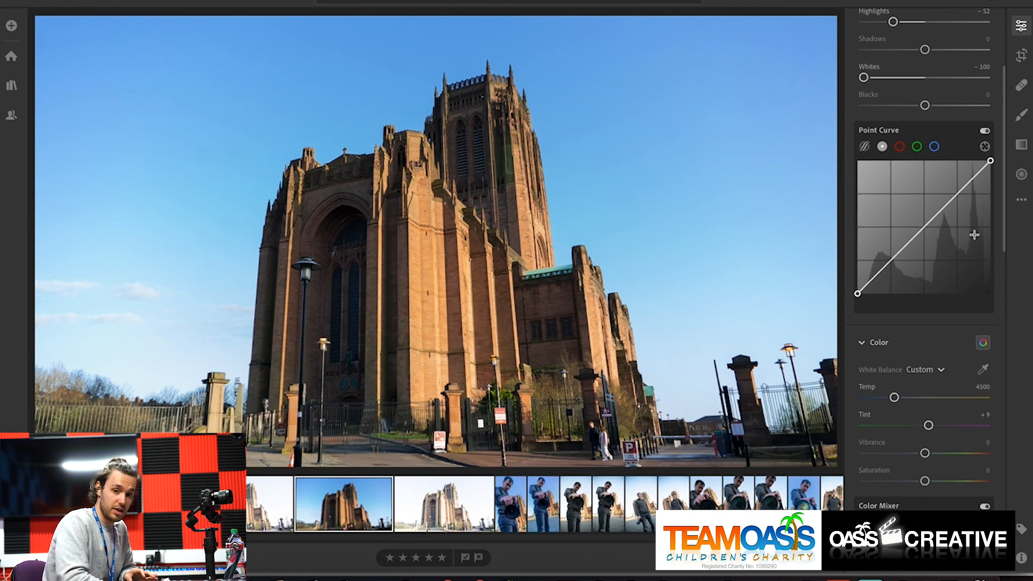
pyautogui.moveTo(892, 259); pyautogui.dragTo(895, 264)
pyautogui.moveTo(954, 208); pyautogui.dragTo(940, 184)
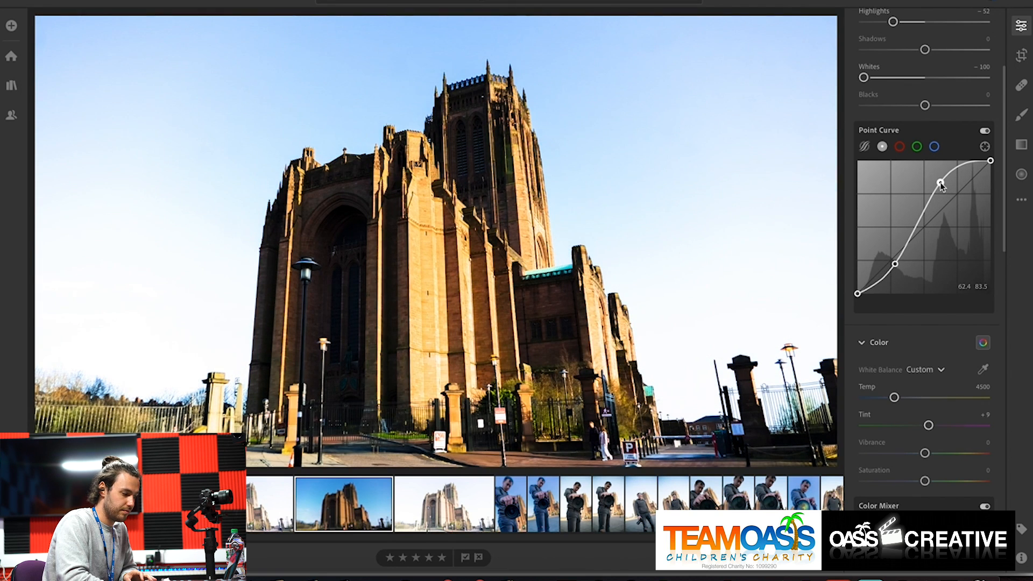
# Pull the lower curve point down to deepen the shadows, bring it back to about 29.4 / 20.8, and remove that point.
pyautogui.moveTo(895, 265); pyautogui.dragTo(897, 283)
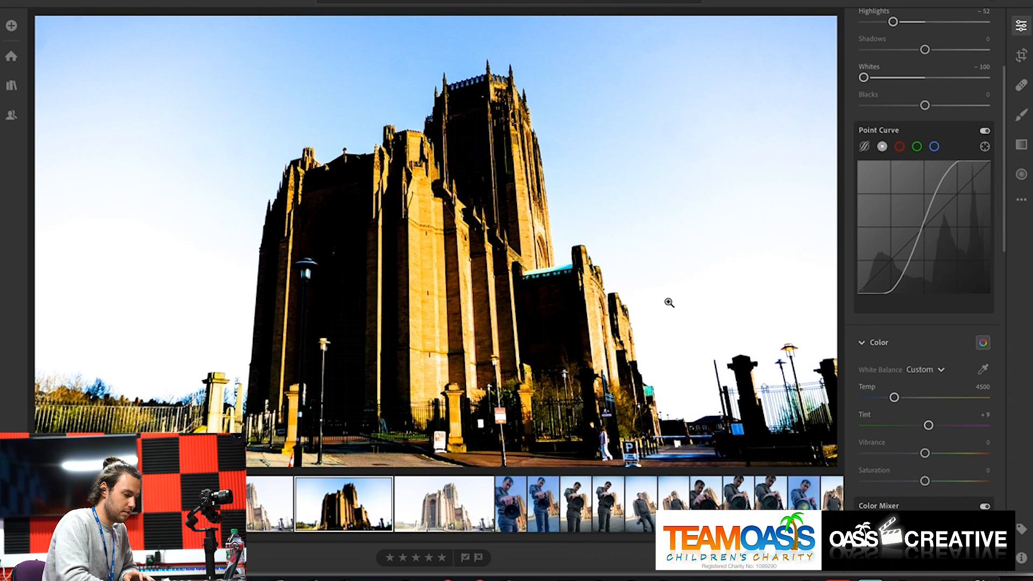
pyautogui.moveTo(900, 281); pyautogui.dragTo(896, 266)
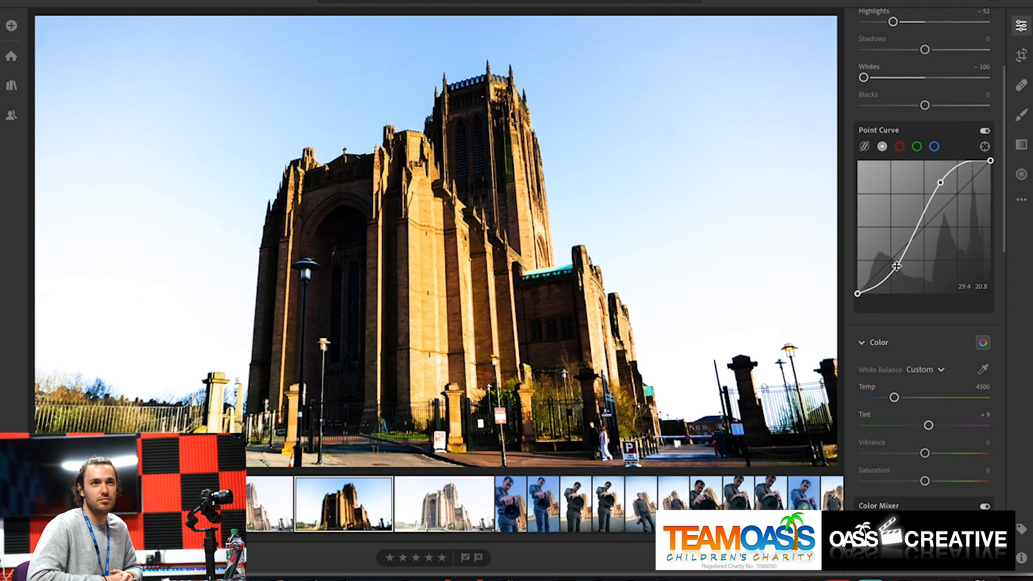
pyautogui.moveTo(896, 266); pyautogui.dragTo(883, 267)
pyautogui.doubleClick(883, 267)
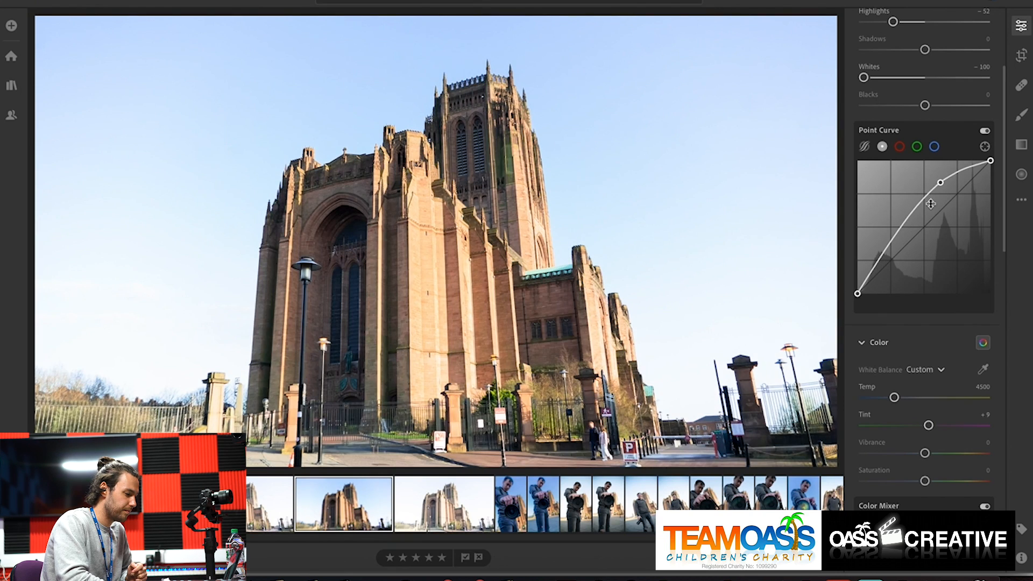
# Lower the upper curve point to 69.0 / 74.1, add a shadow point at 27.8 / 24.7, and compare the result with the original.
pyautogui.moveTo(941, 182); pyautogui.dragTo(949, 195)
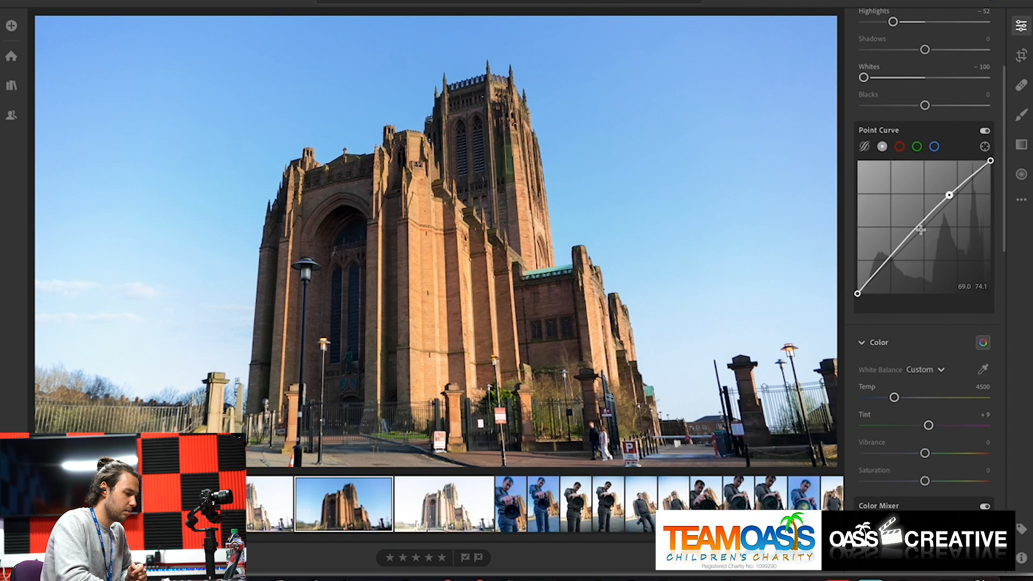
pyautogui.moveTo(895, 252); pyautogui.dragTo(896, 264)
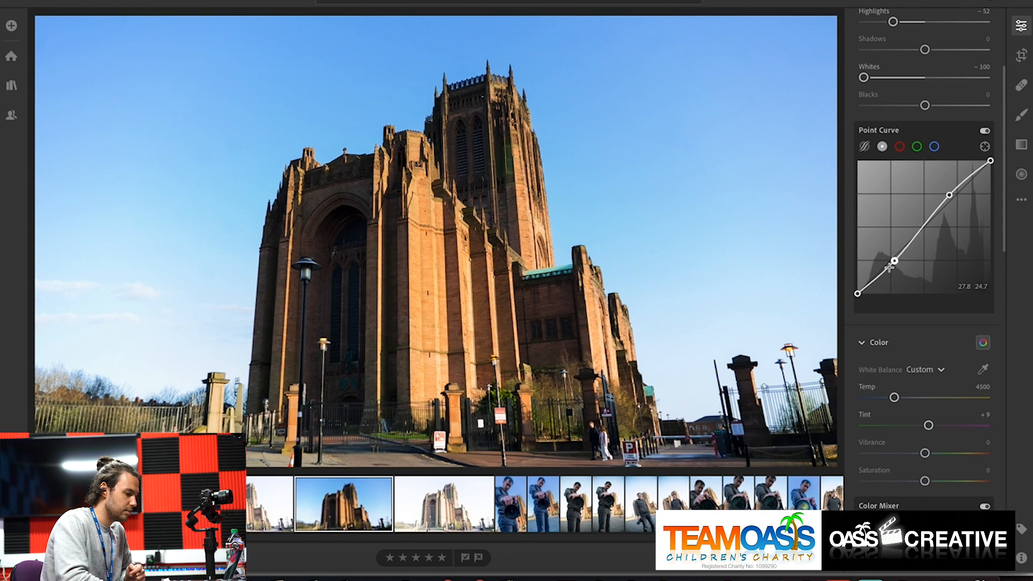
pyautogui.scroll(-1, 921, 309)
pyautogui.scroll(-1, 921, 311)
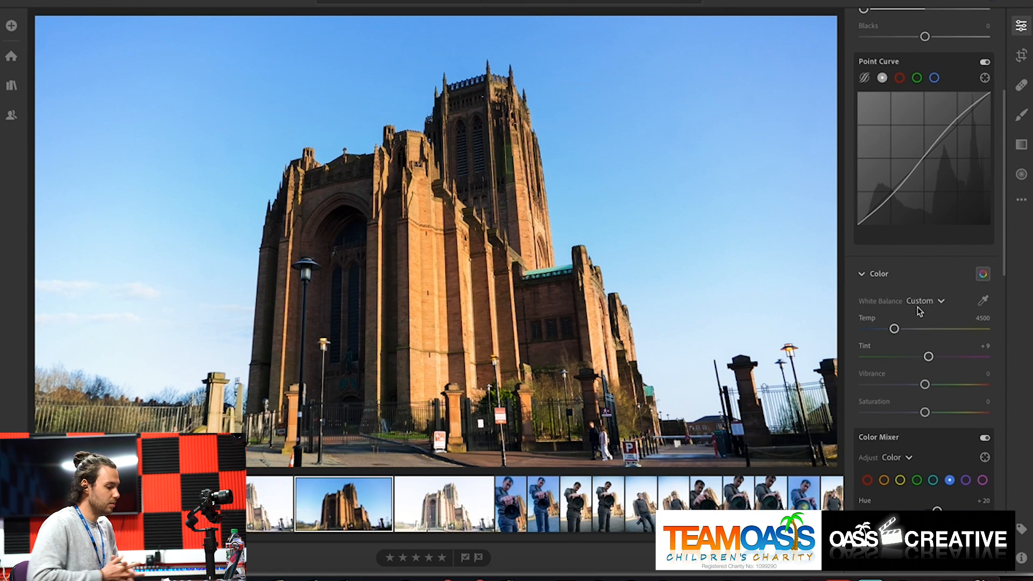
pyautogui.press('\\')
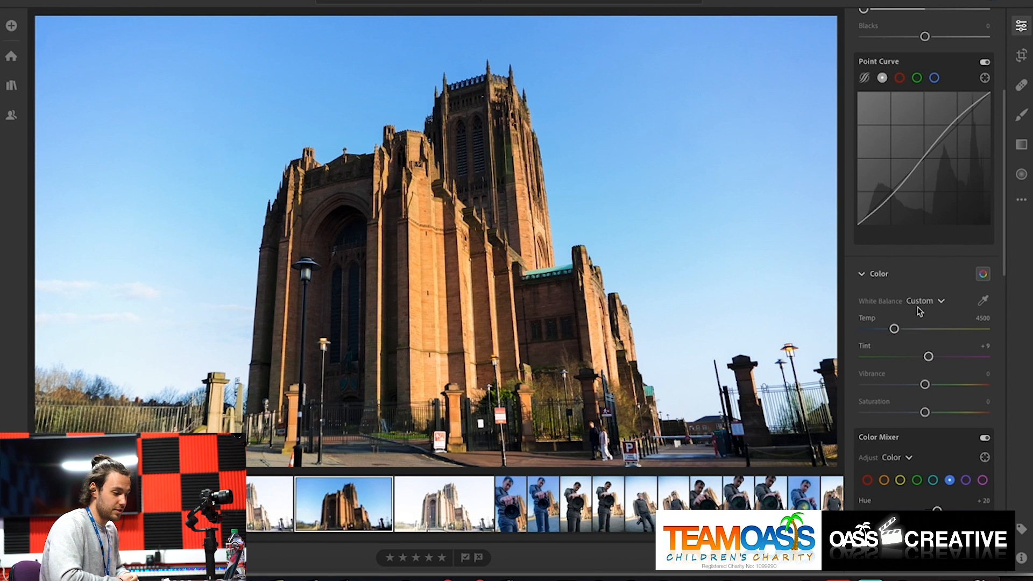
pyautogui.press('\\')
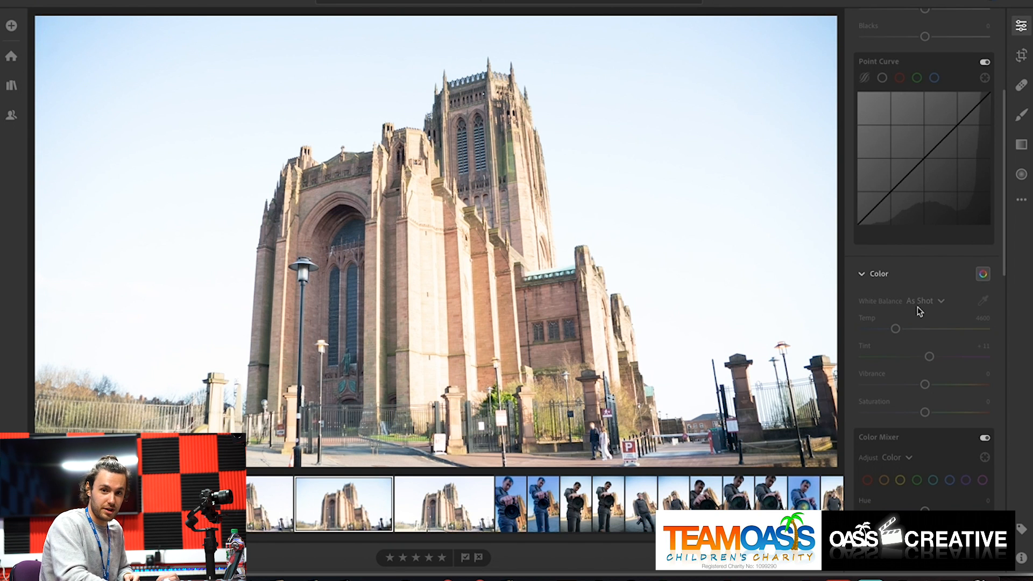
pyautogui.press('\\')
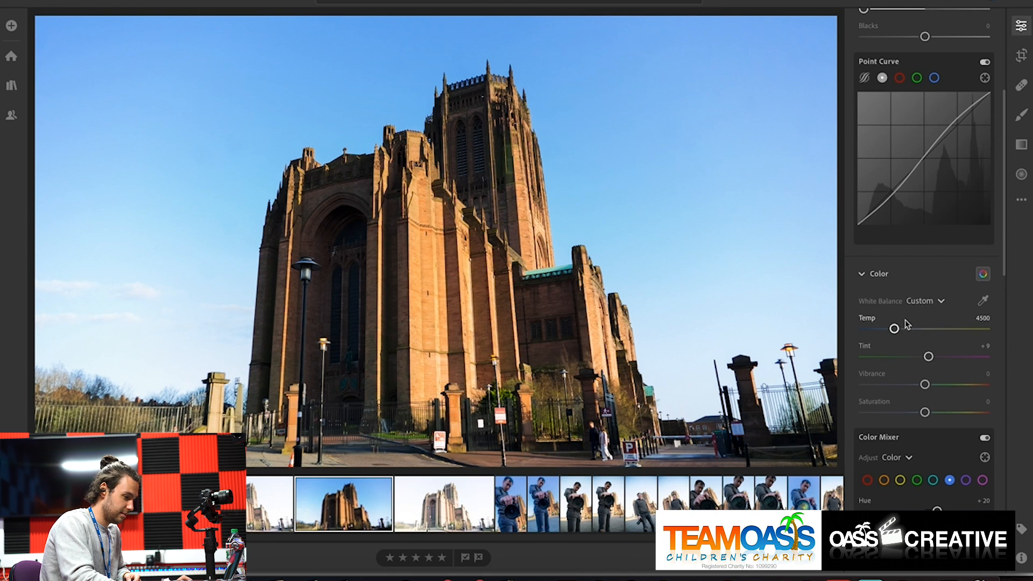
# Try a cooler white balance at Temp 4203 and 4263, and set Temp to 5113 for a warmer photo.
pyautogui.scroll(-3, 941, 385)
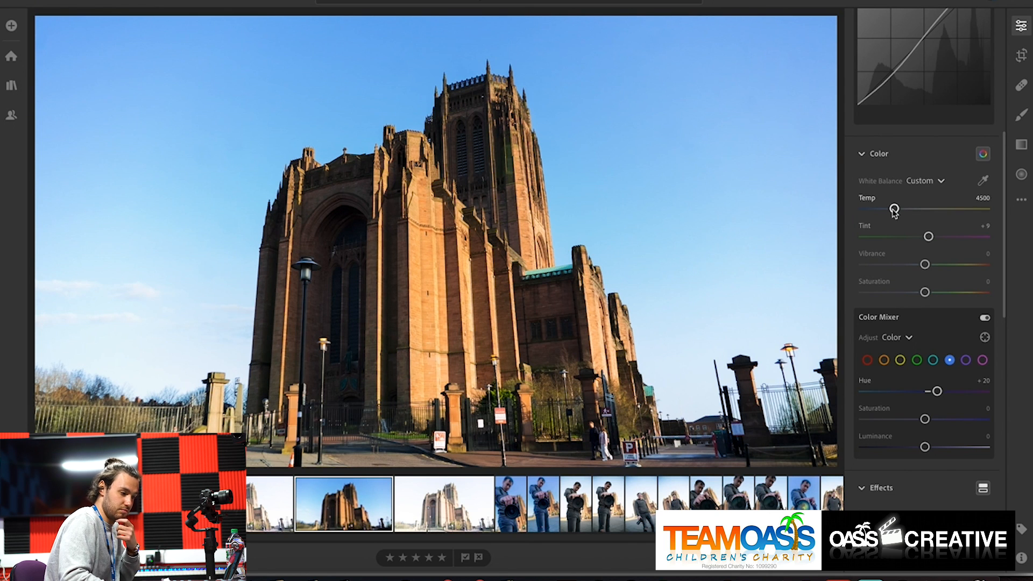
pyautogui.moveTo(905, 210)
pyautogui.mouseDown()
pyautogui.moveTo(914, 210)
pyautogui.moveTo(872, 215)
pyautogui.moveTo(891, 214)
pyautogui.mouseUp()
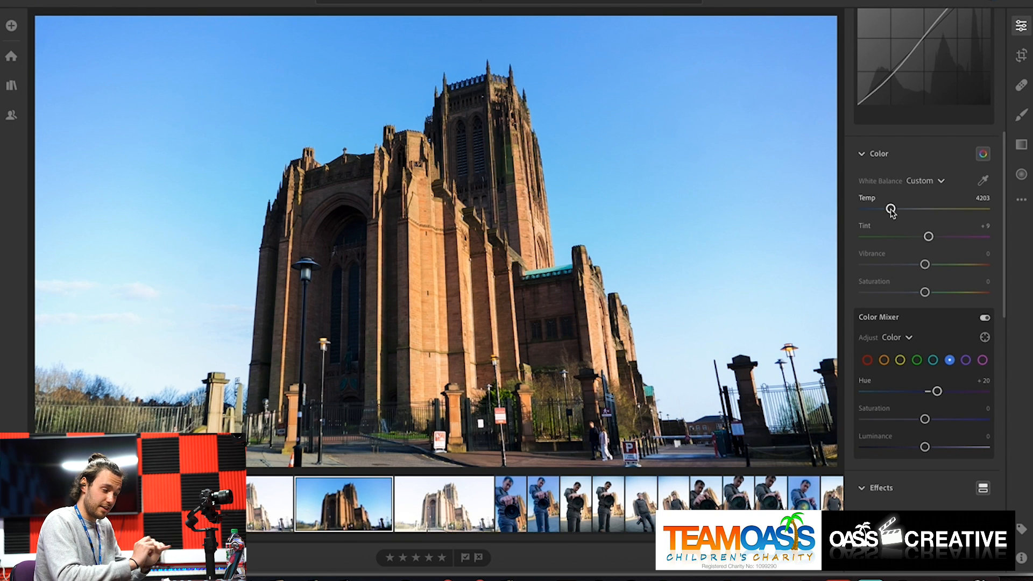
pyautogui.moveTo(891, 209); pyautogui.dragTo(892, 209)
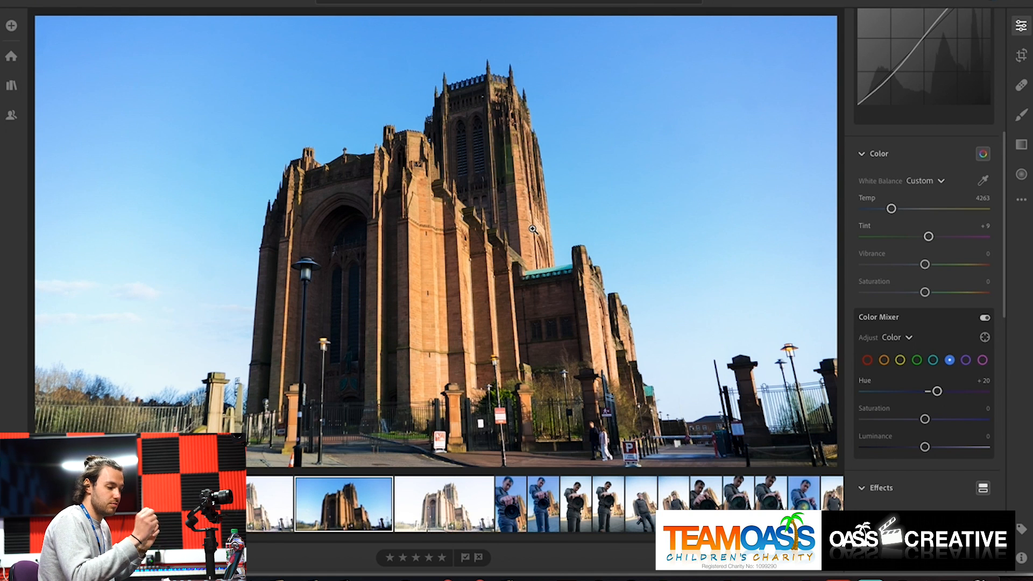
pyautogui.moveTo(892, 210); pyautogui.dragTo(902, 209)
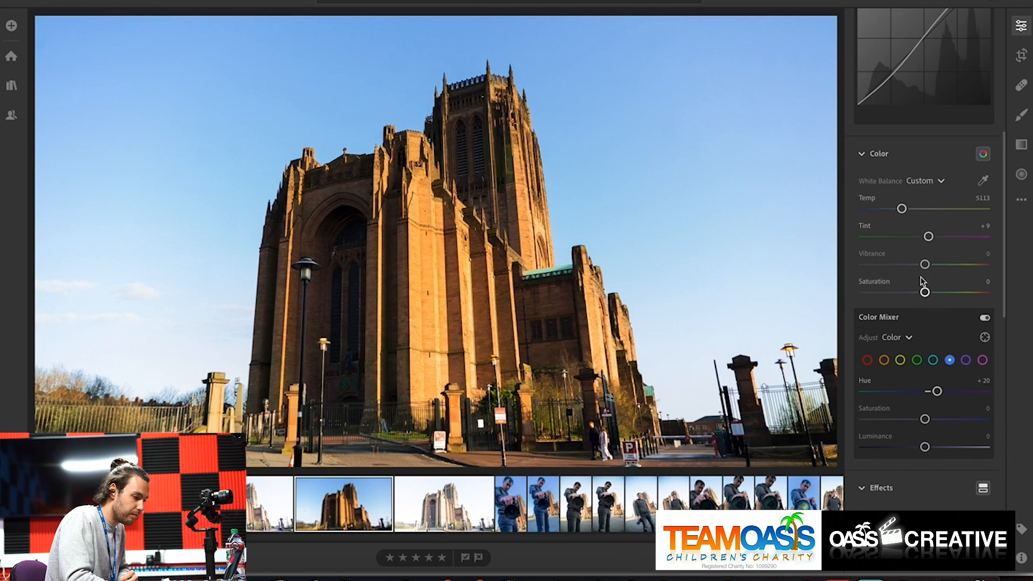
# Try Tint at +150 and reset Tint to its default.
pyautogui.moveTo(929, 239)
pyautogui.mouseDown()
pyautogui.moveTo(918, 238)
pyautogui.moveTo(962, 246)
pyautogui.moveTo(895, 242)
pyautogui.moveTo(952, 241)
pyautogui.moveTo(929, 239)
pyautogui.mouseUp()
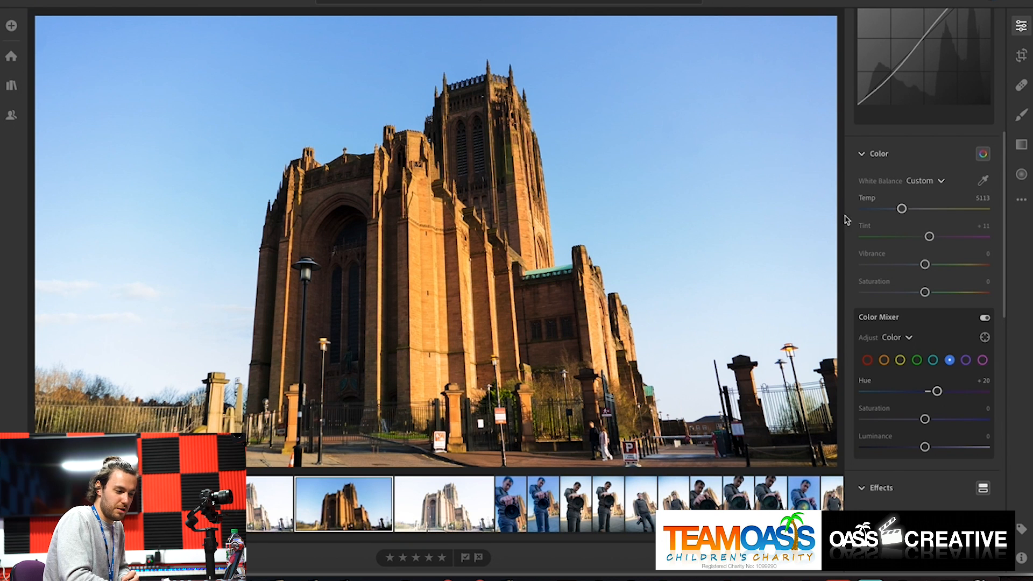
pyautogui.moveTo(930, 237); pyautogui.dragTo(988, 236)
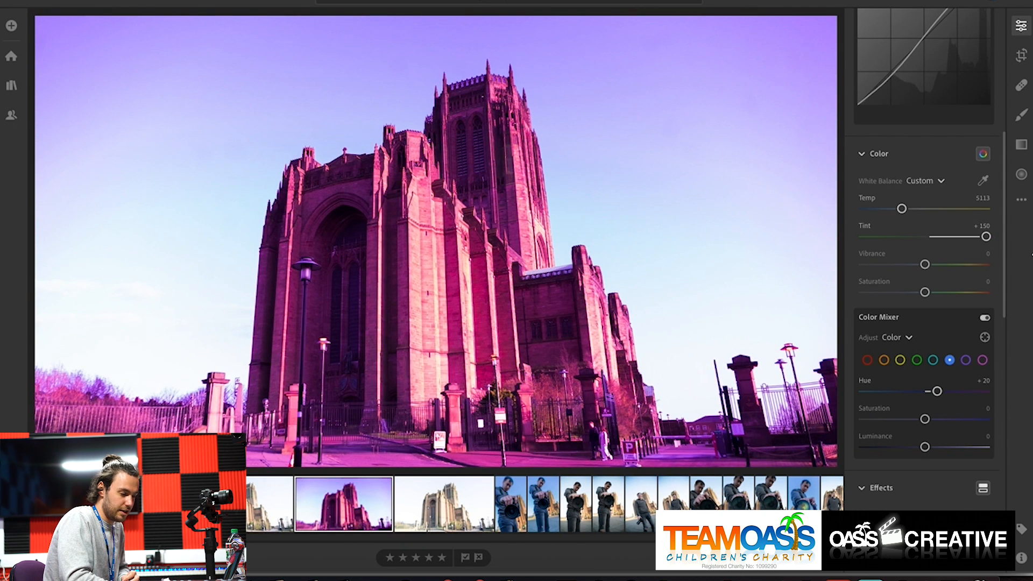
pyautogui.moveTo(867, 229)
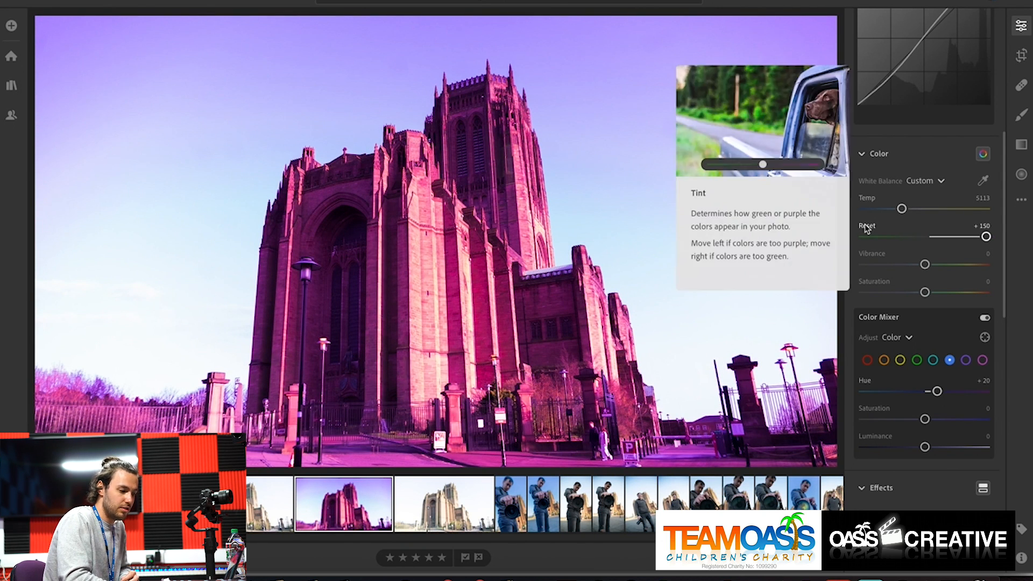
pyautogui.click(867, 229)
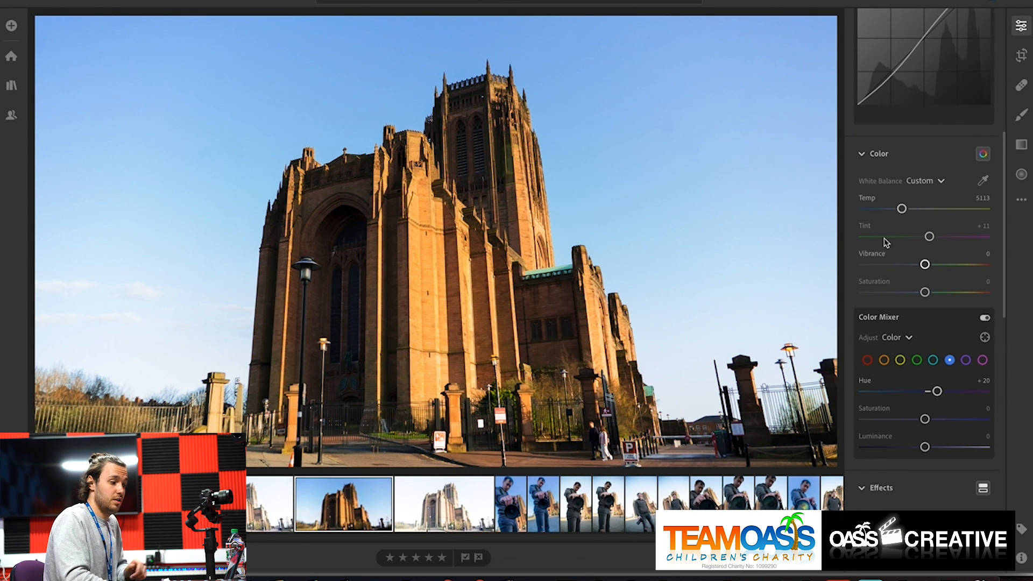
# Try Vibrance at -100 and -97 and Saturation at -100, and reset both to their defaults.
pyautogui.moveTo(925, 265); pyautogui.dragTo(800, 257)
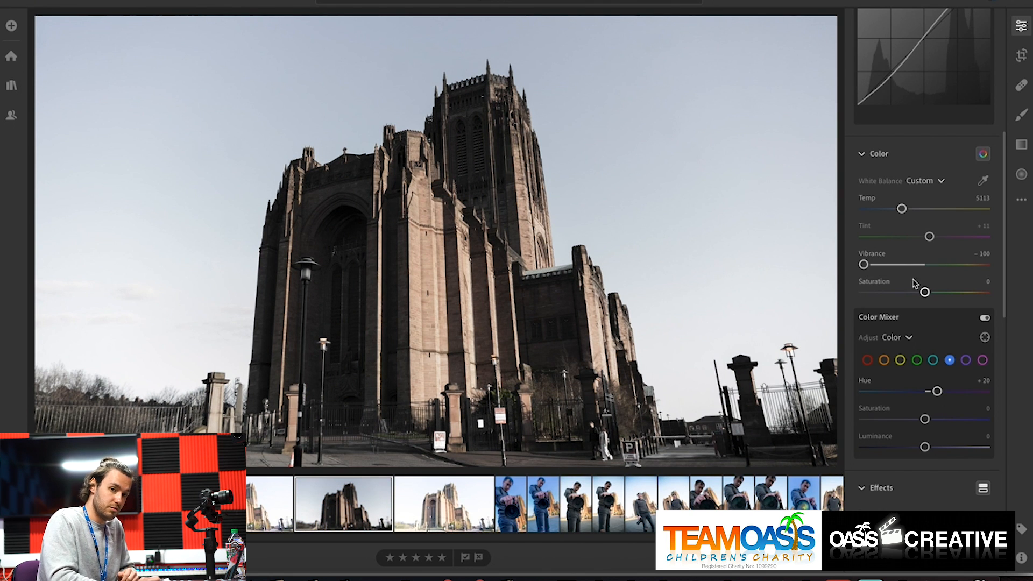
pyautogui.moveTo(864, 264); pyautogui.dragTo(870, 270)
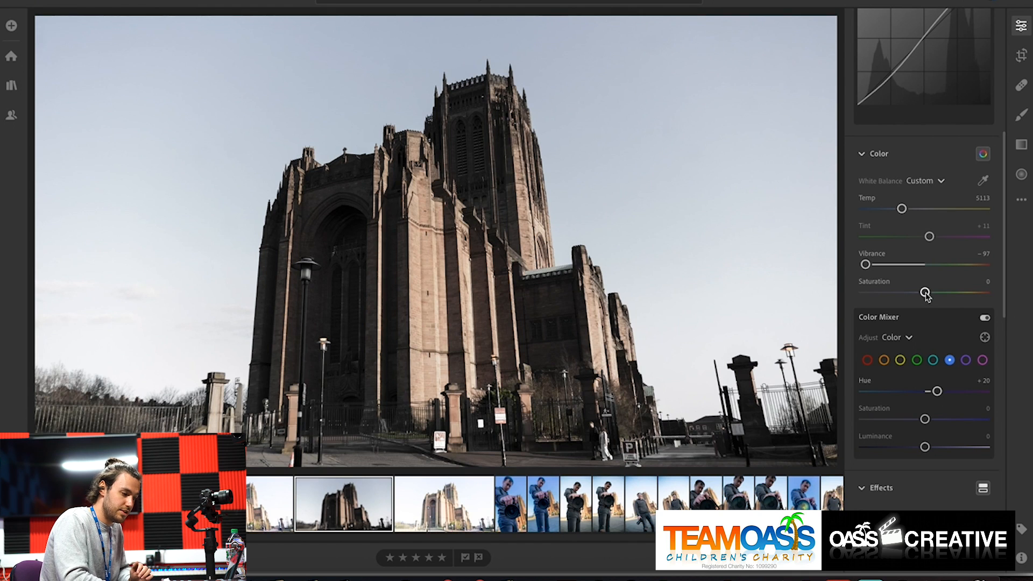
pyautogui.moveTo(925, 293); pyautogui.dragTo(802, 300)
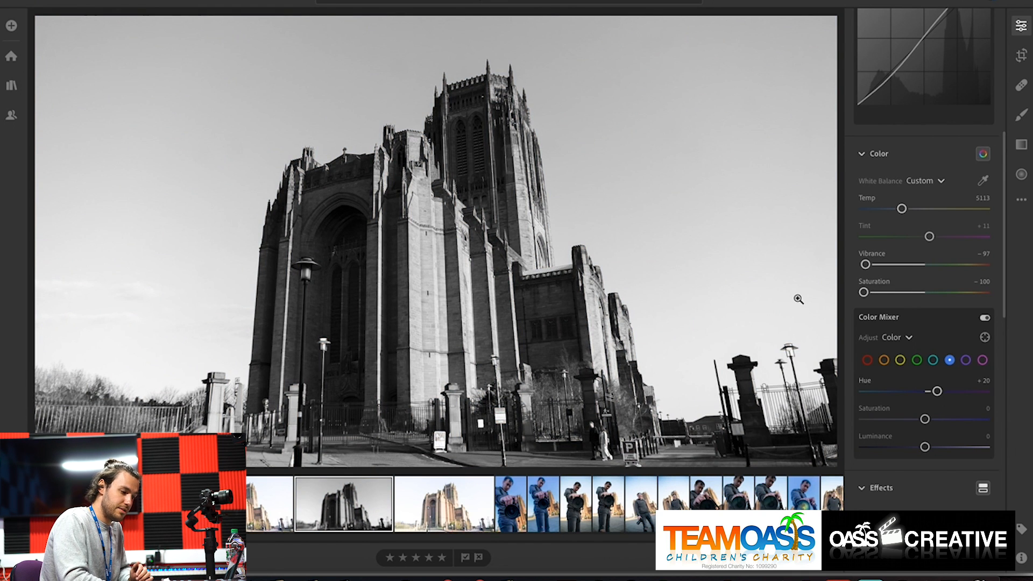
pyautogui.doubleClick(867, 284)
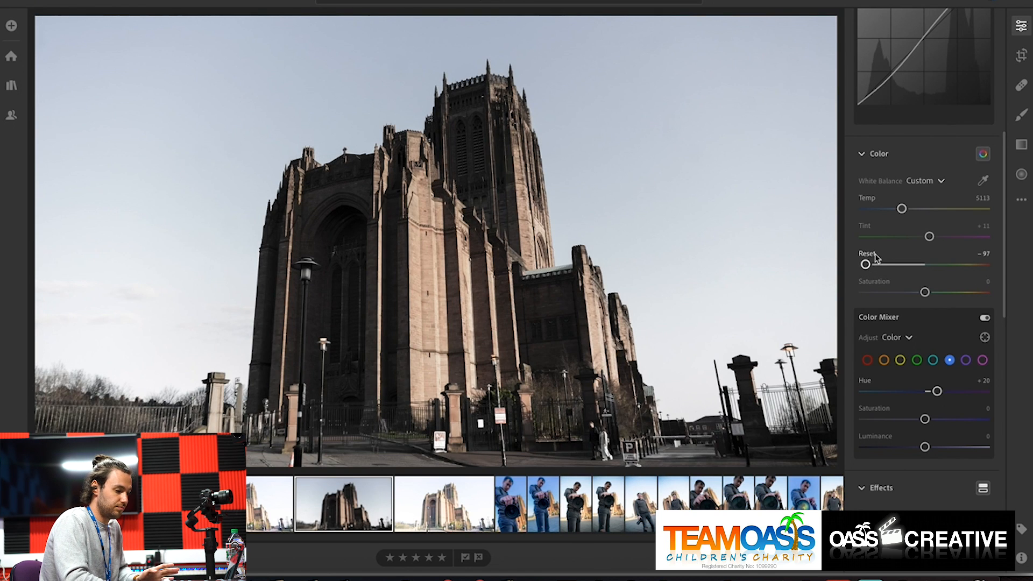
pyautogui.doubleClick(876, 256)
# Set Vibrance to +12 and Saturation to +7, and compare the edited photo with the original.
pyautogui.moveTo(926, 268); pyautogui.dragTo(930, 297)
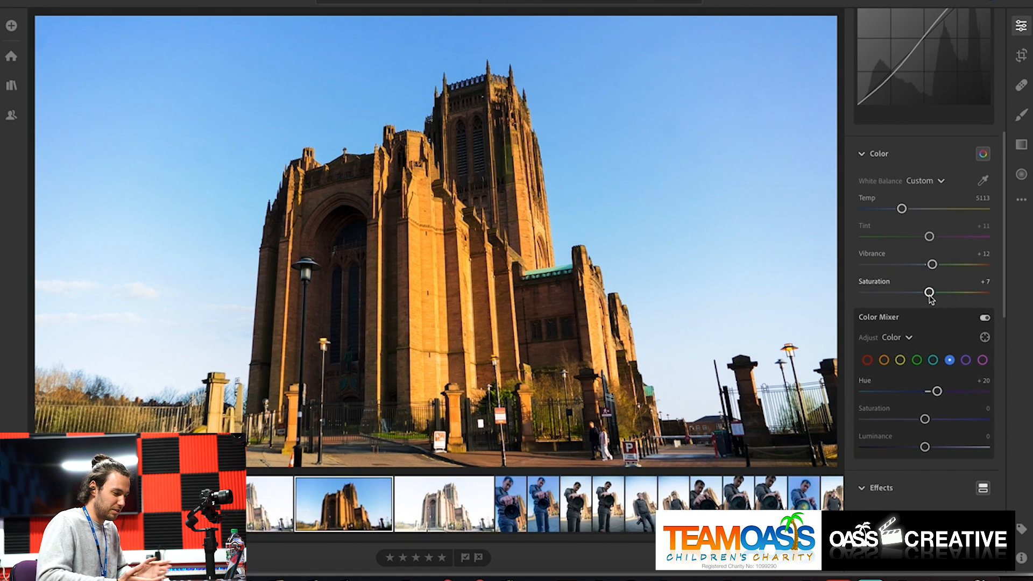
pyautogui.press('\\')
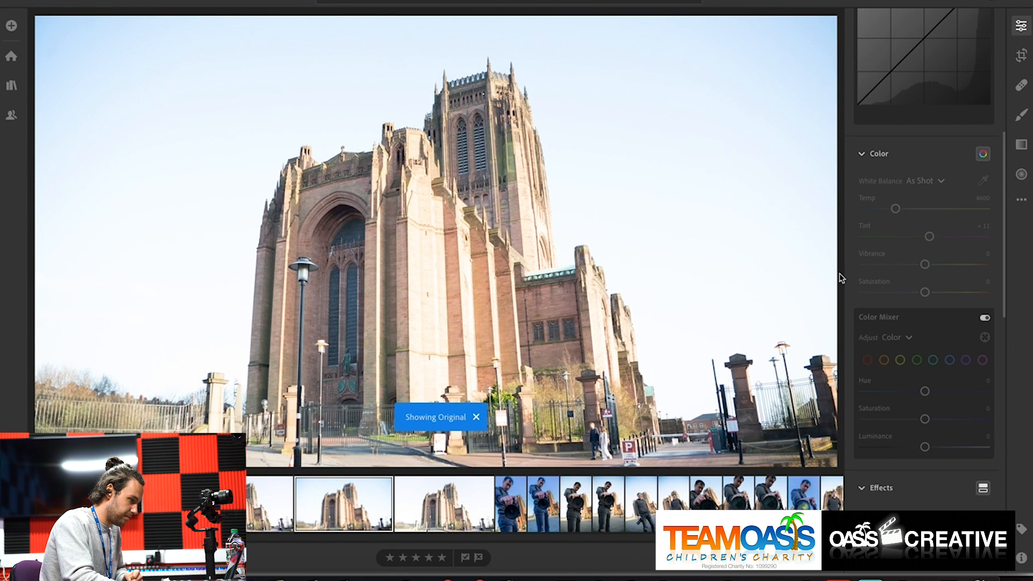
pyautogui.press('\\')
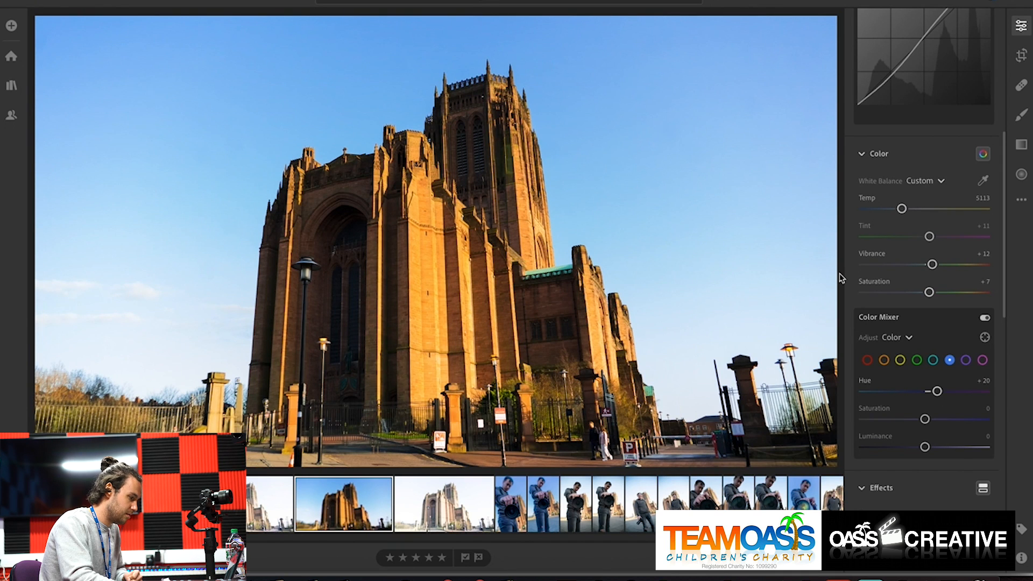
# Shift the Hue of the blues in the Color Mixer and reset it to its default.
pyautogui.scroll(-1, 924, 332)
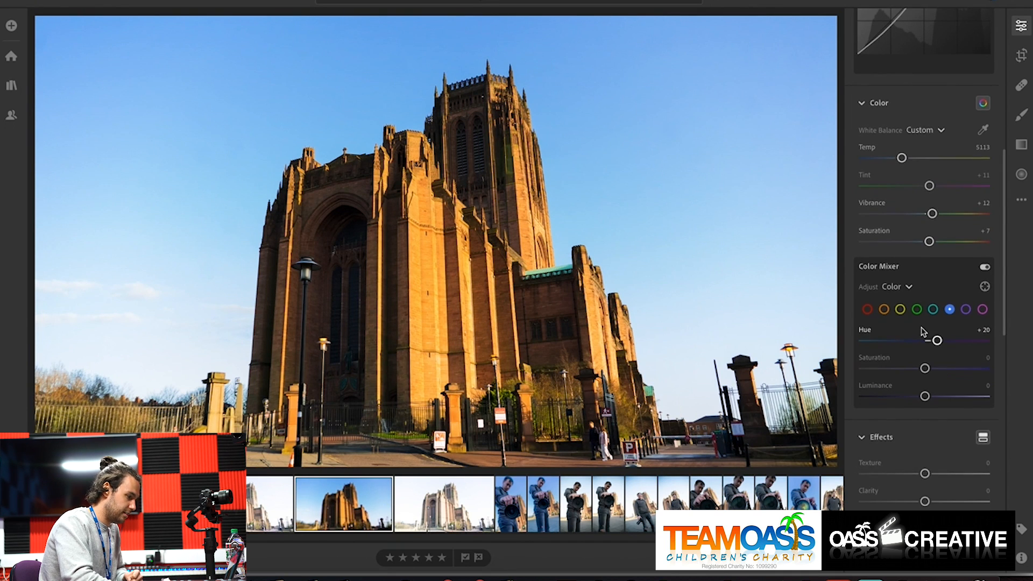
pyautogui.moveTo(940, 341); pyautogui.dragTo(922, 340)
pyautogui.click(863, 330)
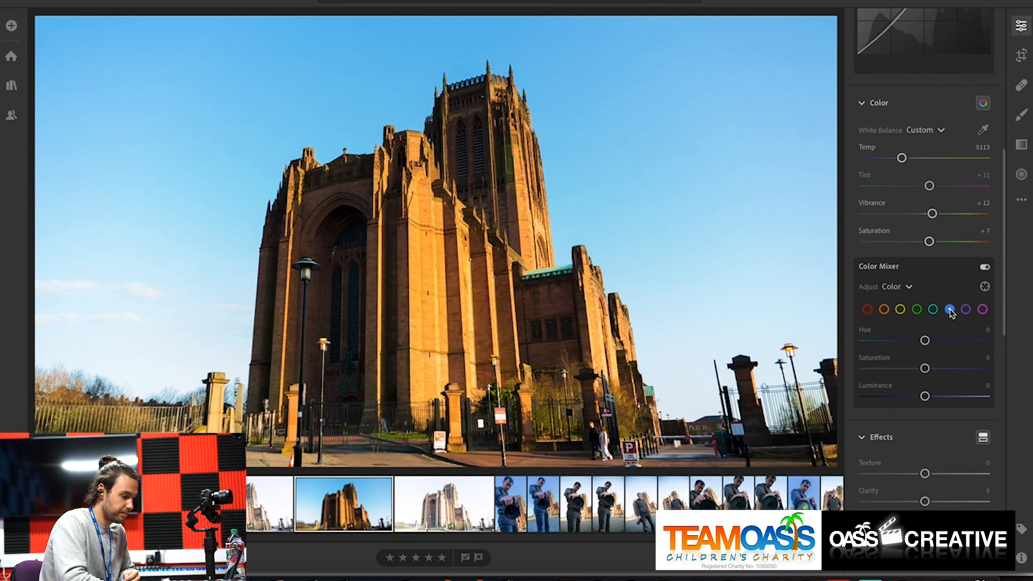
# Try the Hue of the oranges in the Color Mixer at -100 and -58, and reset it to its default.
pyautogui.click(933, 310)
pyautogui.click(901, 310)
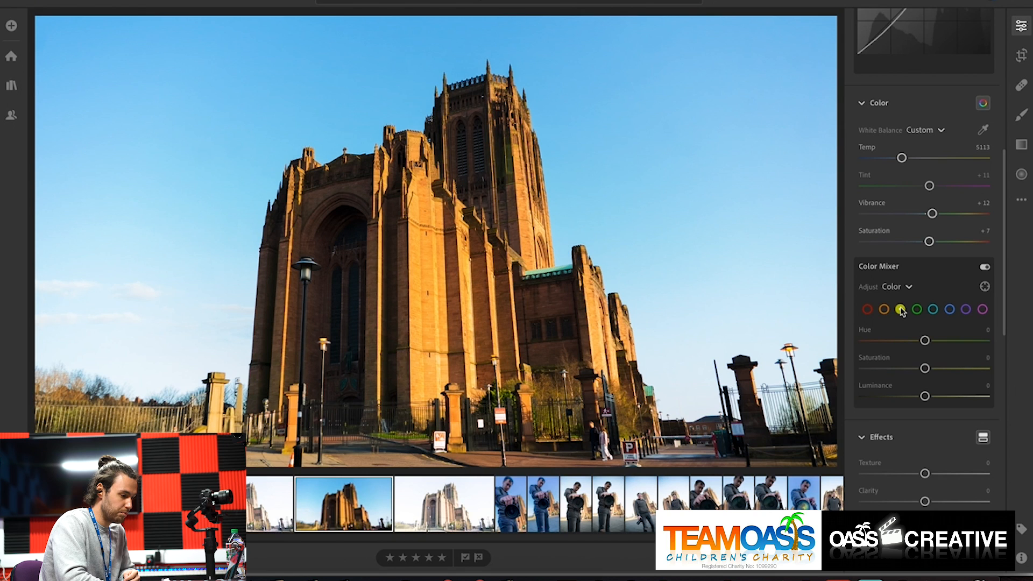
pyautogui.click(884, 310)
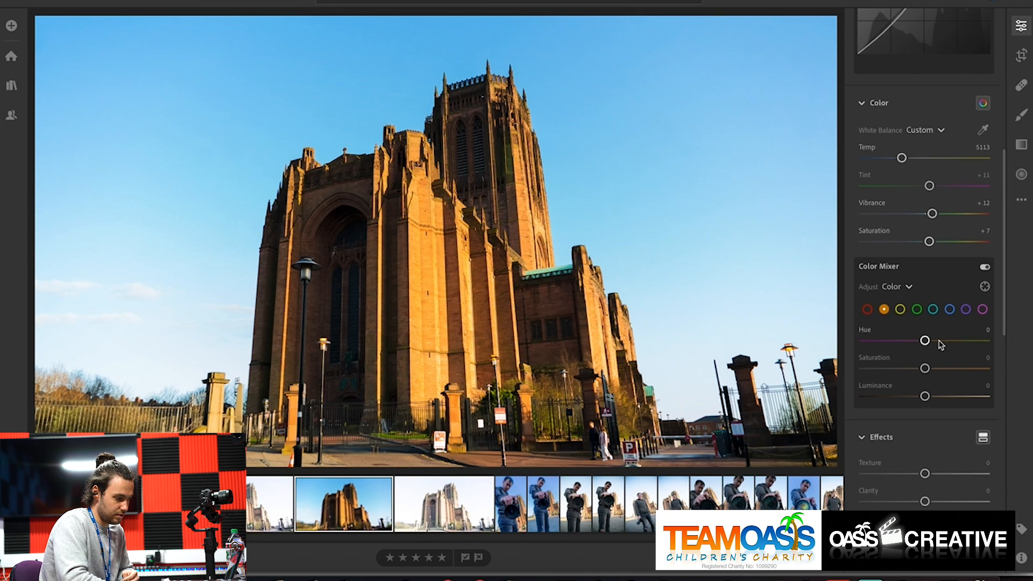
pyautogui.moveTo(925, 341); pyautogui.dragTo(864, 339)
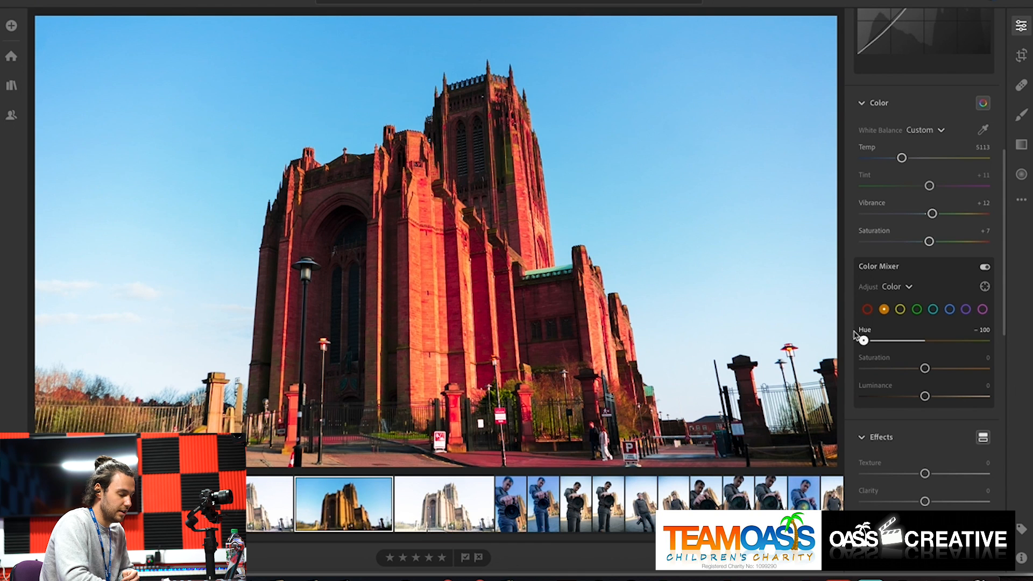
pyautogui.moveTo(855, 332); pyautogui.dragTo(890, 339)
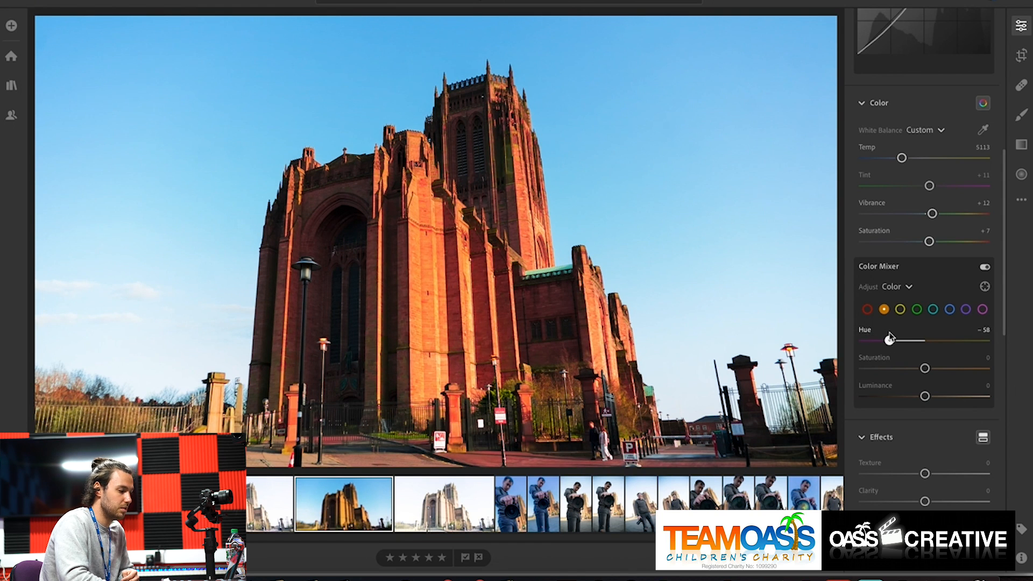
pyautogui.doubleClick(862, 329)
# Try the Hue of the blues at +100, -24, -29 and -3, and reset it to its default.
pyautogui.click(950, 309)
pyautogui.moveTo(925, 341); pyautogui.dragTo(990, 359)
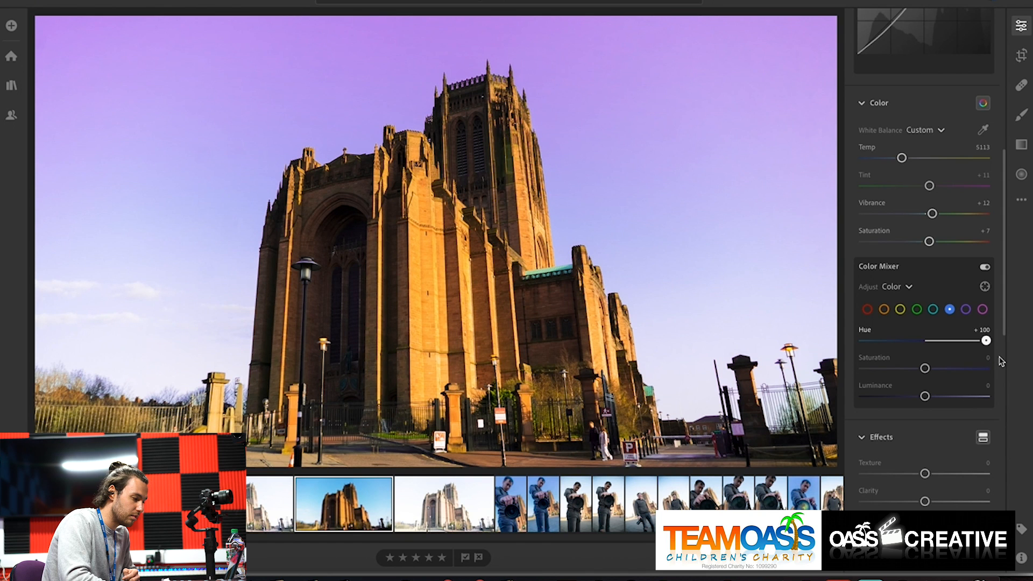
pyautogui.moveTo(1001, 362); pyautogui.dragTo(912, 354)
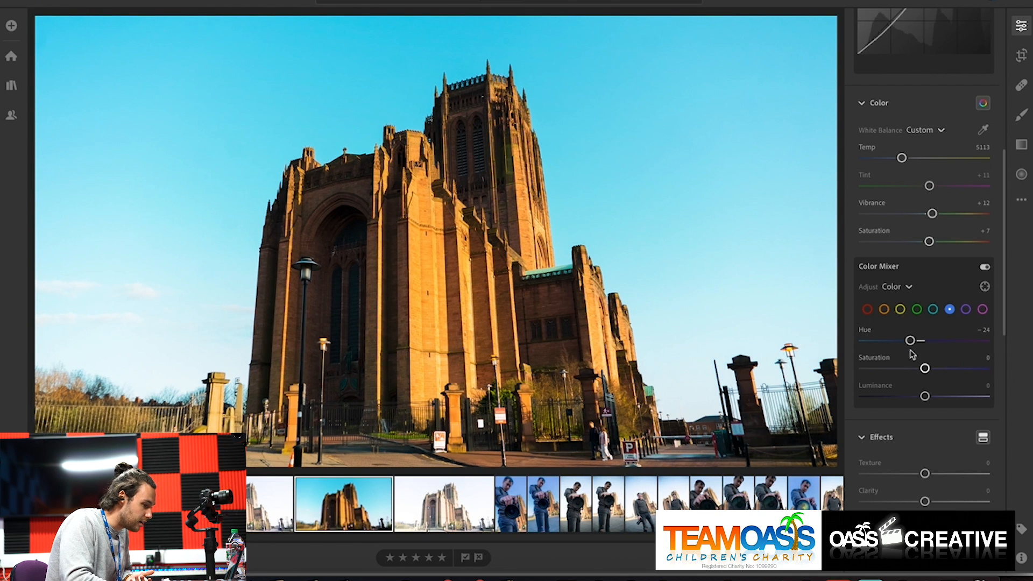
pyautogui.moveTo(915, 340); pyautogui.dragTo(909, 345)
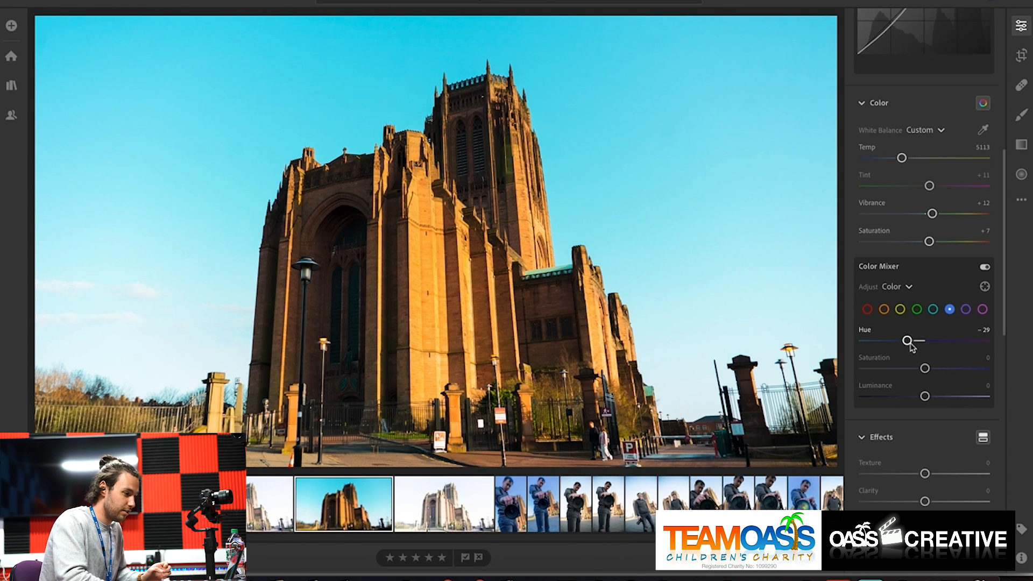
pyautogui.moveTo(909, 345); pyautogui.dragTo(925, 344)
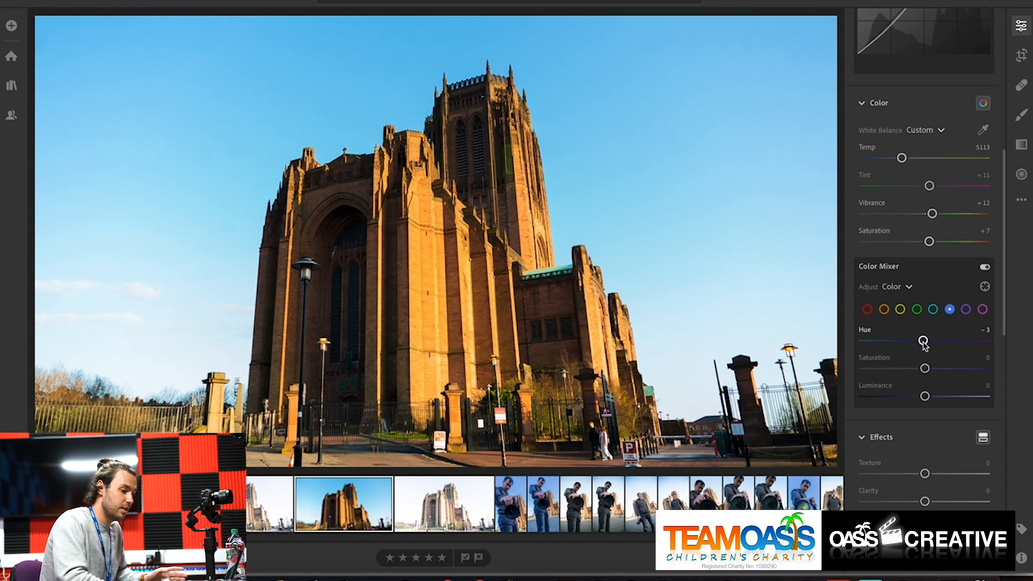
pyautogui.doubleClick(866, 330)
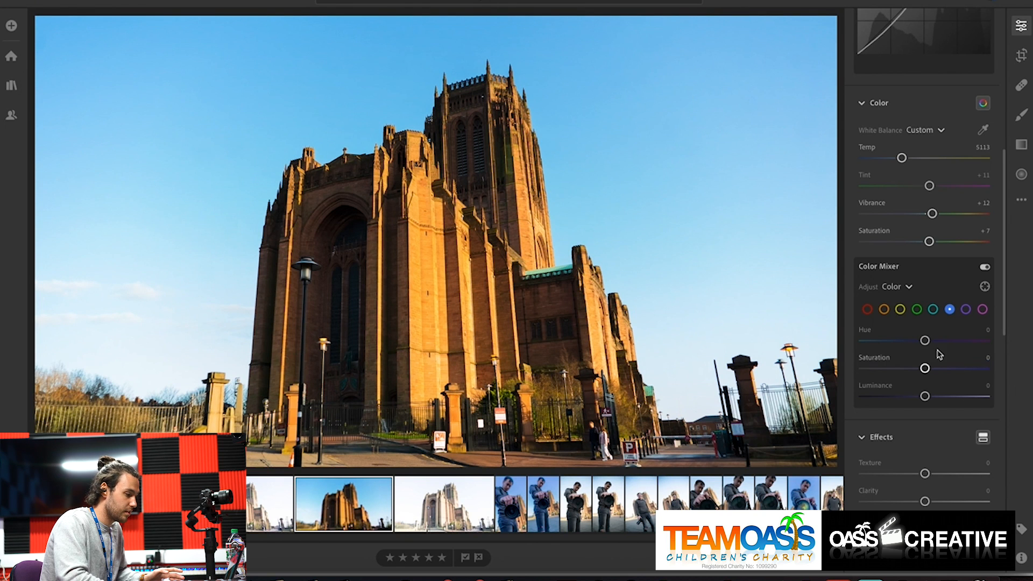
# Set the Hue of the blues in the Color Mixer to -30 and compare the edited photo with the original.
pyautogui.moveTo(926, 344); pyautogui.dragTo(910, 347)
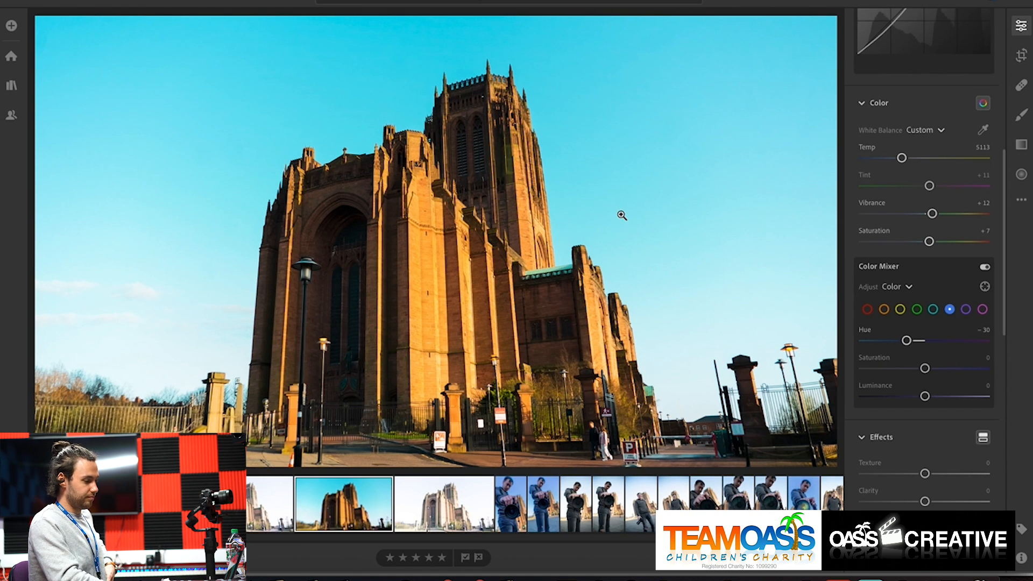
pyautogui.press('\\')
pyautogui.press('\\')
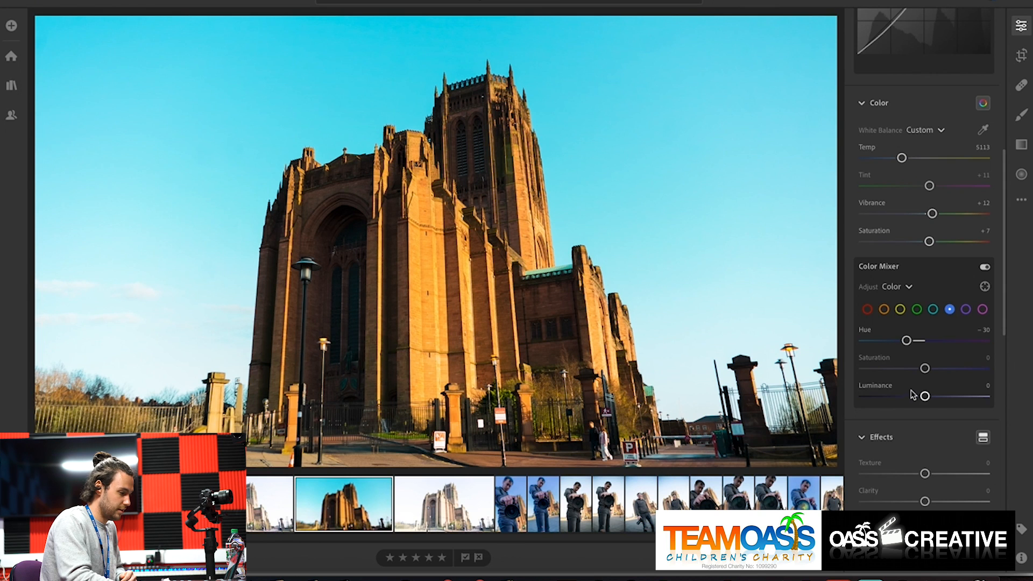
pyautogui.scroll(-5, 918, 343)
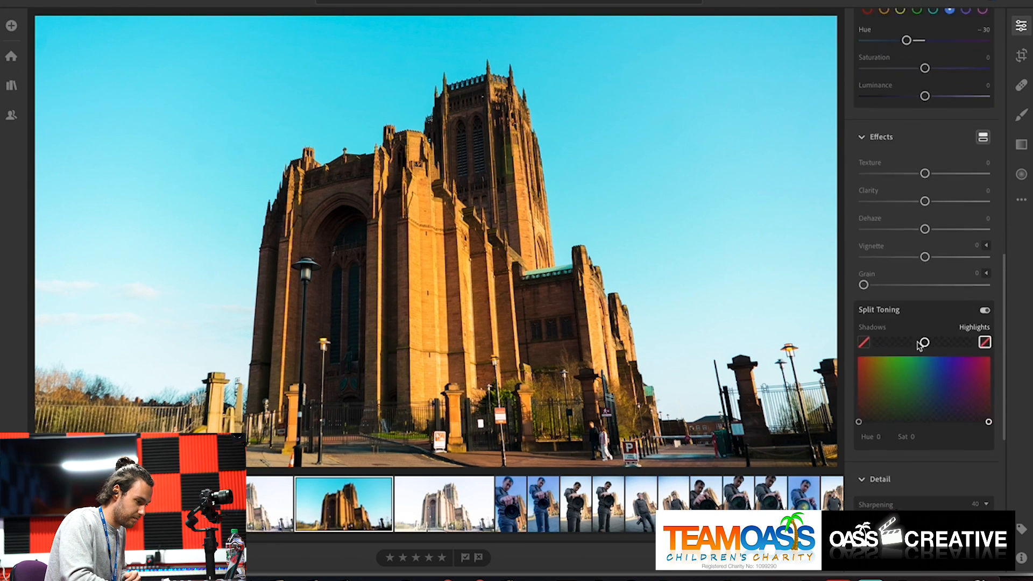
# Try a Texture adjustment in the Effects settings and reset it to its default.
pyautogui.scroll(-3, 918, 344)
pyautogui.scroll(3, 918, 345)
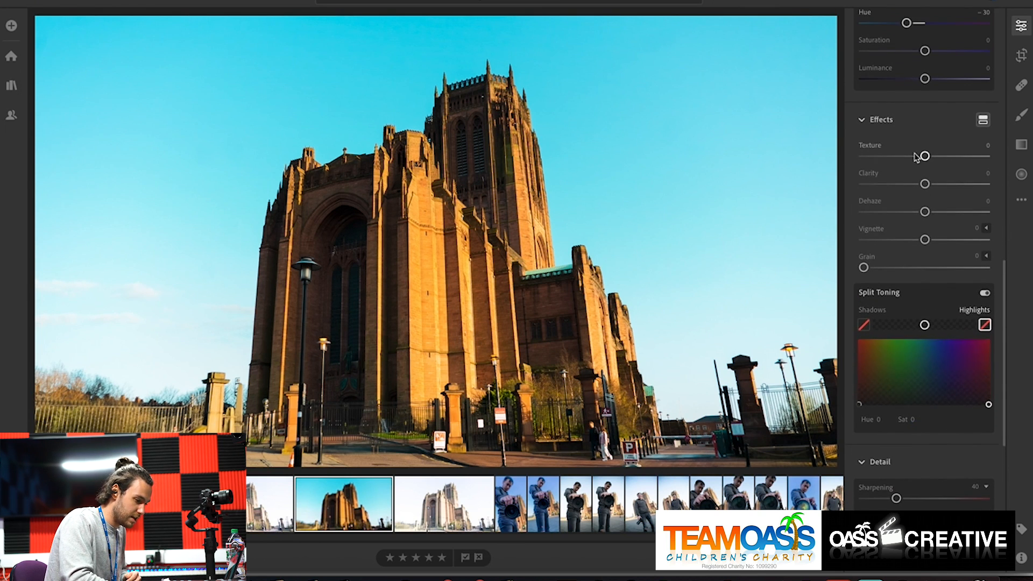
pyautogui.moveTo(926, 156)
pyautogui.mouseDown()
pyautogui.moveTo(943, 156)
pyautogui.moveTo(910, 157)
pyautogui.moveTo(941, 159)
pyautogui.moveTo(913, 159)
pyautogui.moveTo(926, 161)
pyautogui.mouseUp()
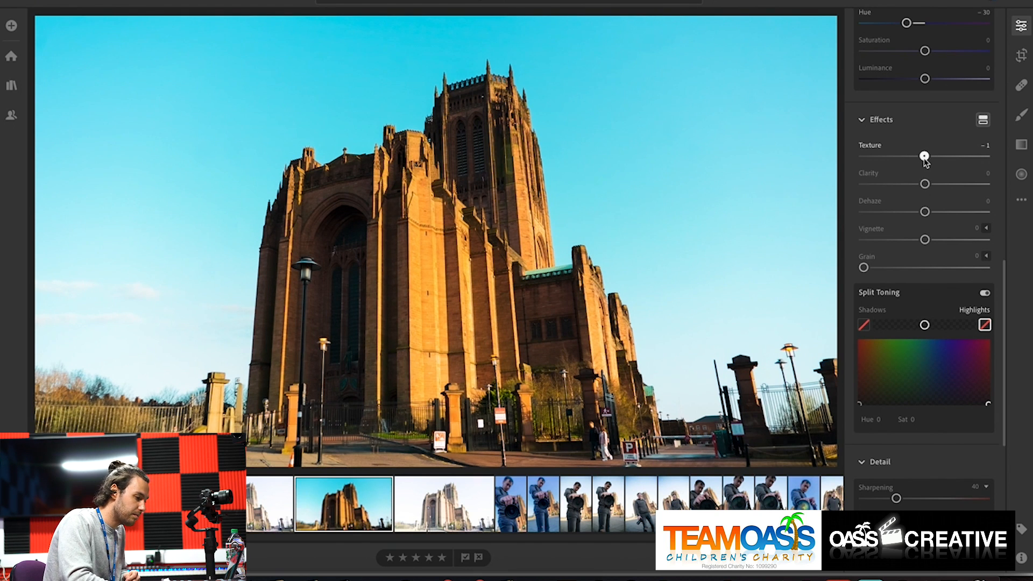
pyautogui.doubleClick(863, 149)
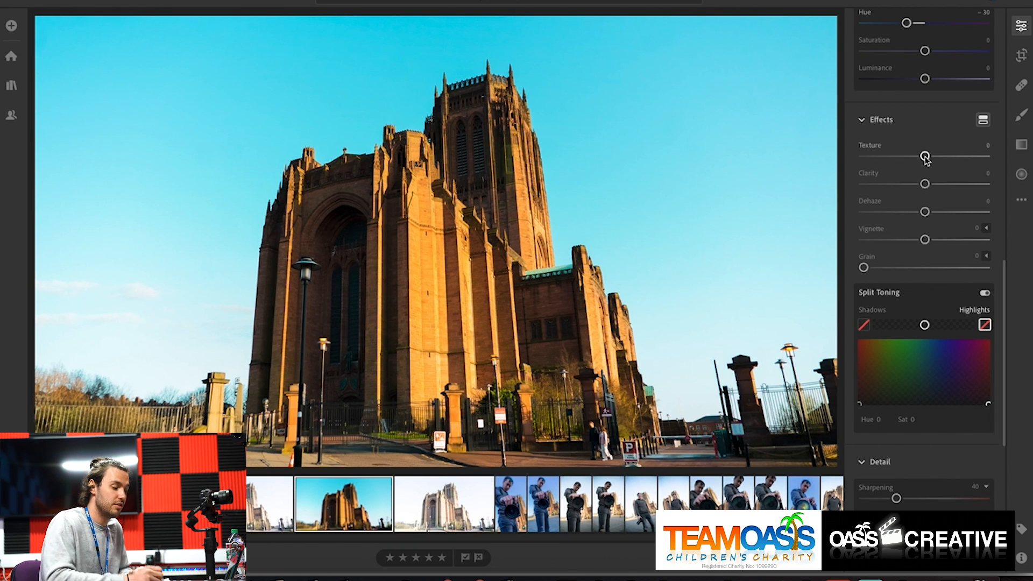
# Try Texture at -15 and Clarity at -16, compare with the original, inspect the stonework up close, and reset both to their defaults.
pyautogui.moveTo(926, 156)
pyautogui.mouseDown()
pyautogui.moveTo(914, 157)
pyautogui.moveTo(913, 184)
pyautogui.moveTo(916, 157)
pyautogui.mouseUp()
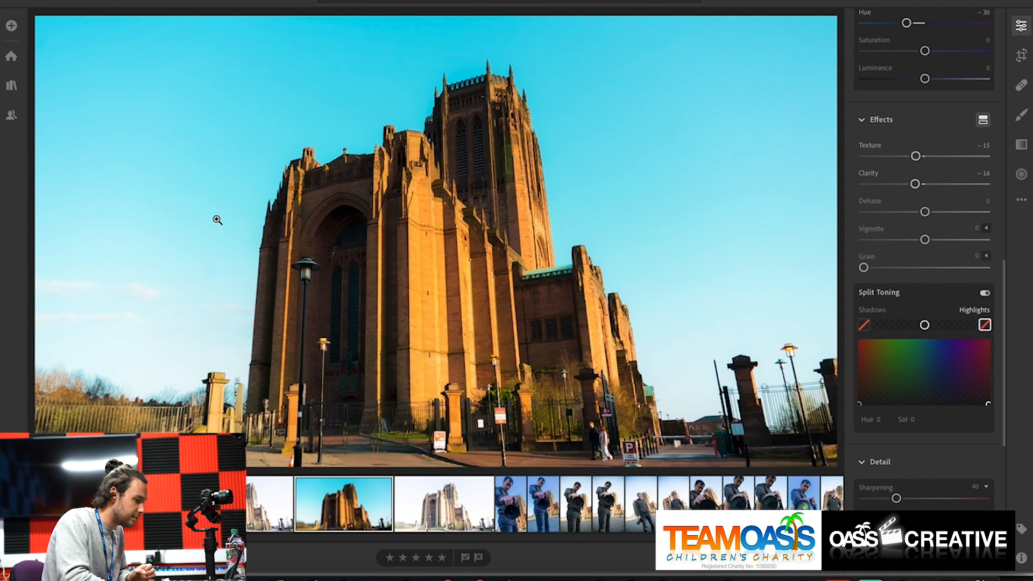
pyautogui.press('\\')
pyautogui.press('\\')
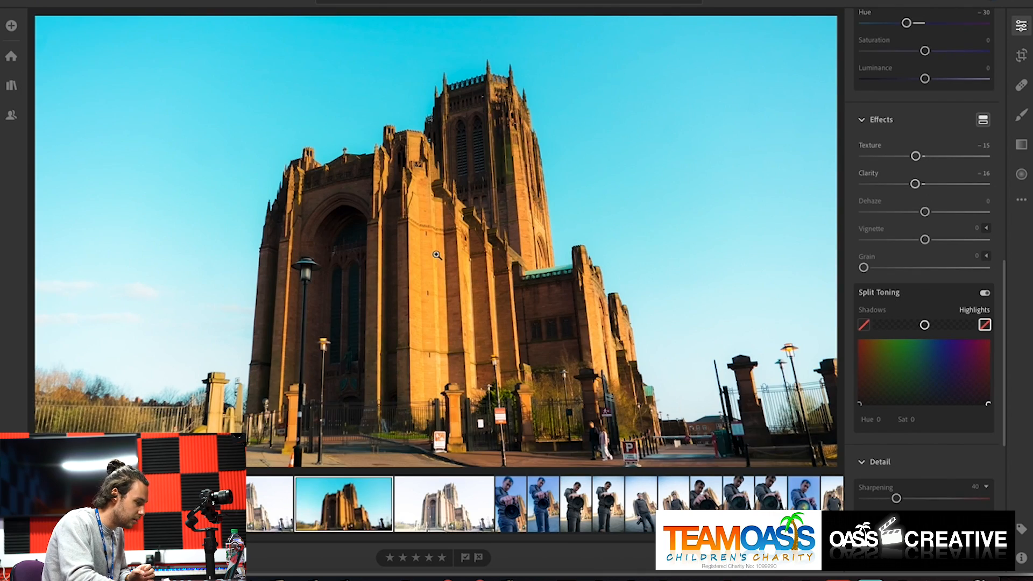
pyautogui.press('super+equal')
pyautogui.press('super+equal')
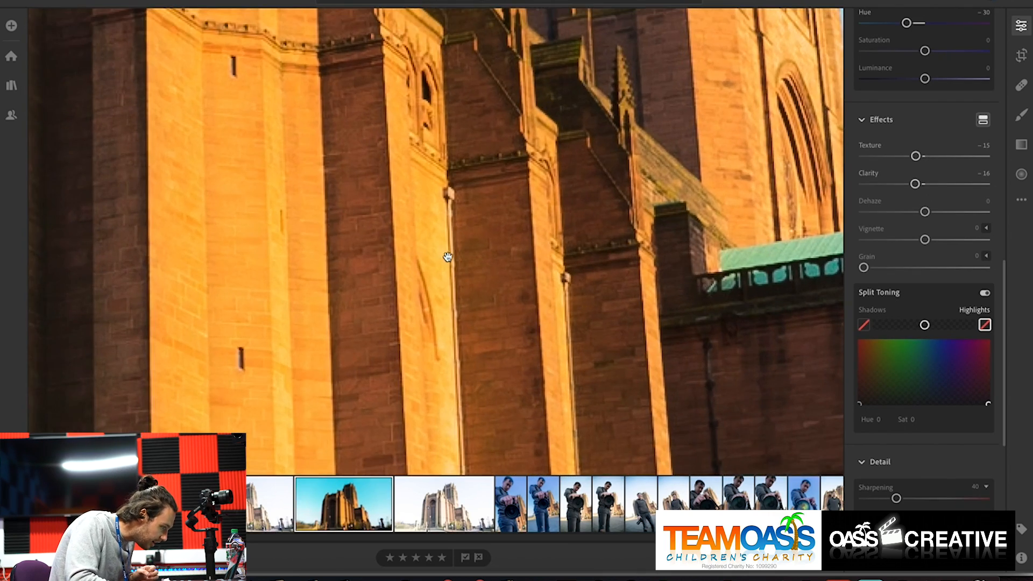
pyautogui.click(322, 239)
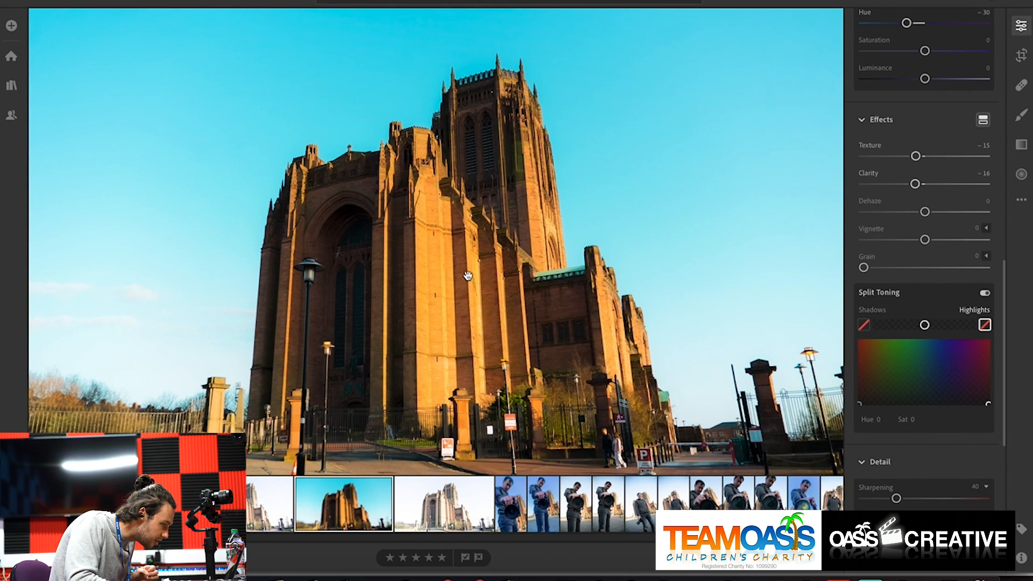
pyautogui.doubleClick(867, 146)
pyautogui.doubleClick(869, 174)
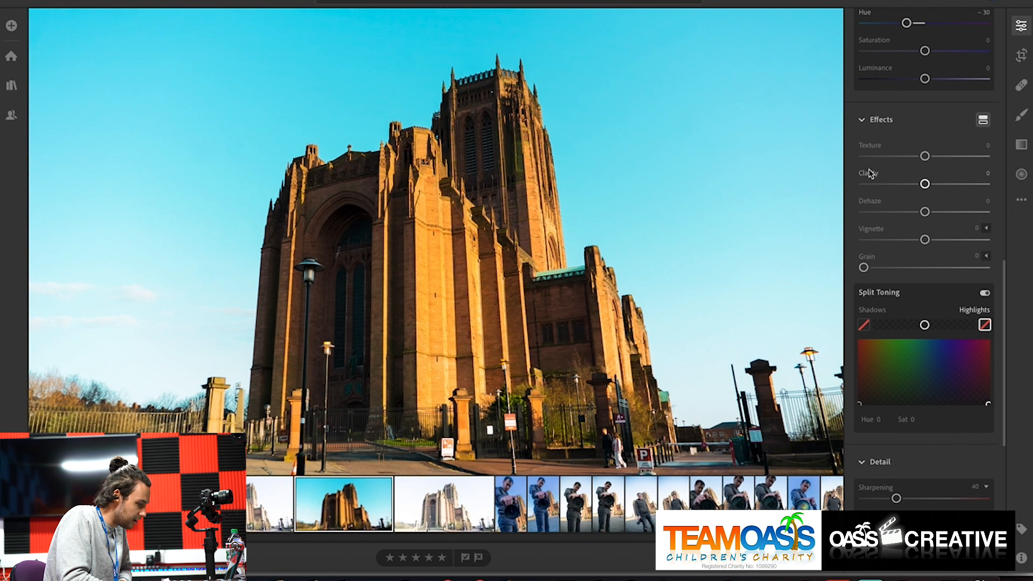
# Try Texture at -14 and Clarity at -11 on an enlarged view of the cathedral and reset both sliders.
pyautogui.click(449, 315)
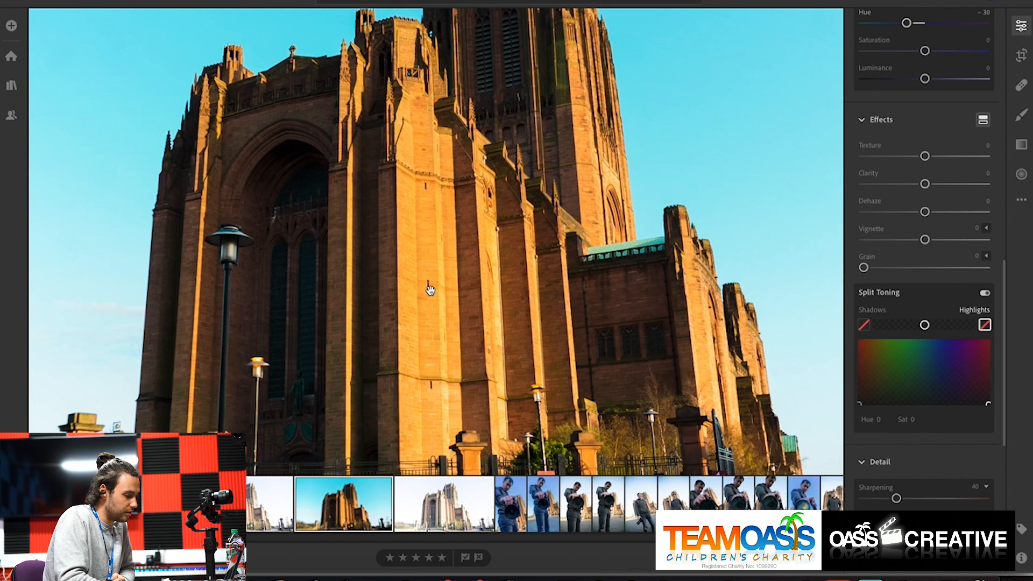
pyautogui.moveTo(925, 156); pyautogui.dragTo(918, 184)
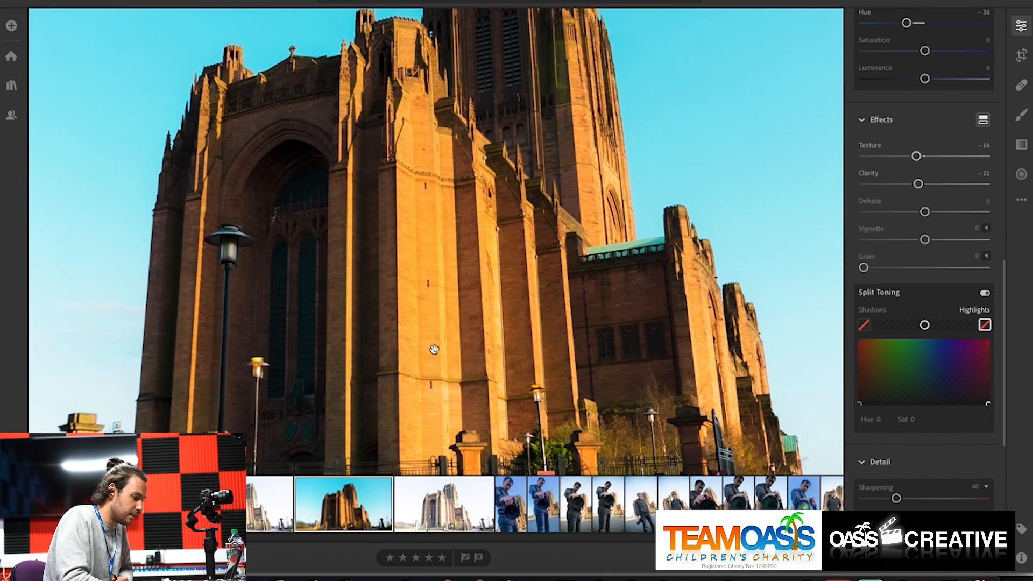
pyautogui.click(867, 146)
pyautogui.click(868, 175)
pyautogui.click(440, 291)
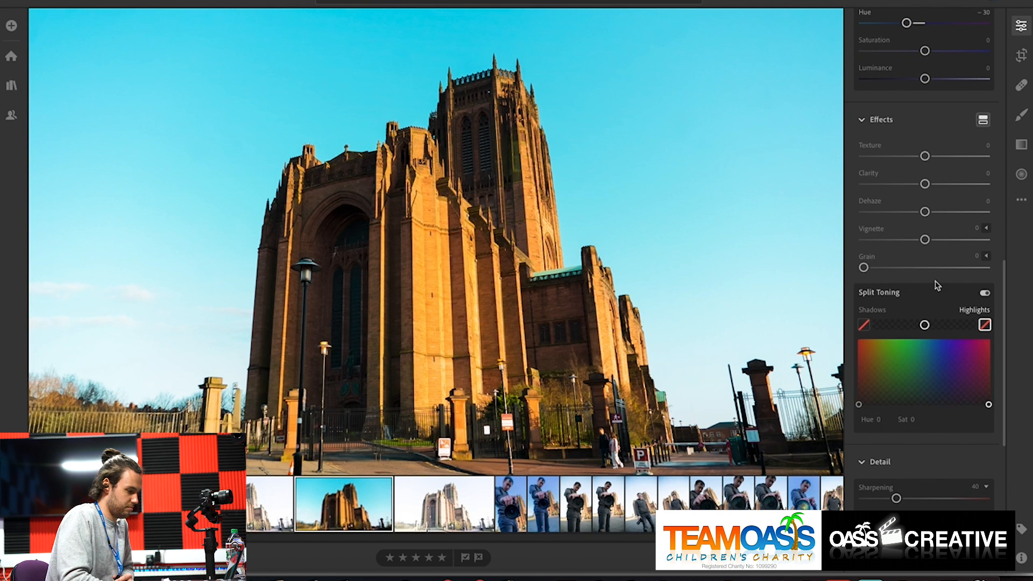
# Set the Vignette to -40 in the Effects settings, then try out Grain and return it to 0.
pyautogui.scroll(-1, 916, 339)
pyautogui.scroll(-1, 915, 338)
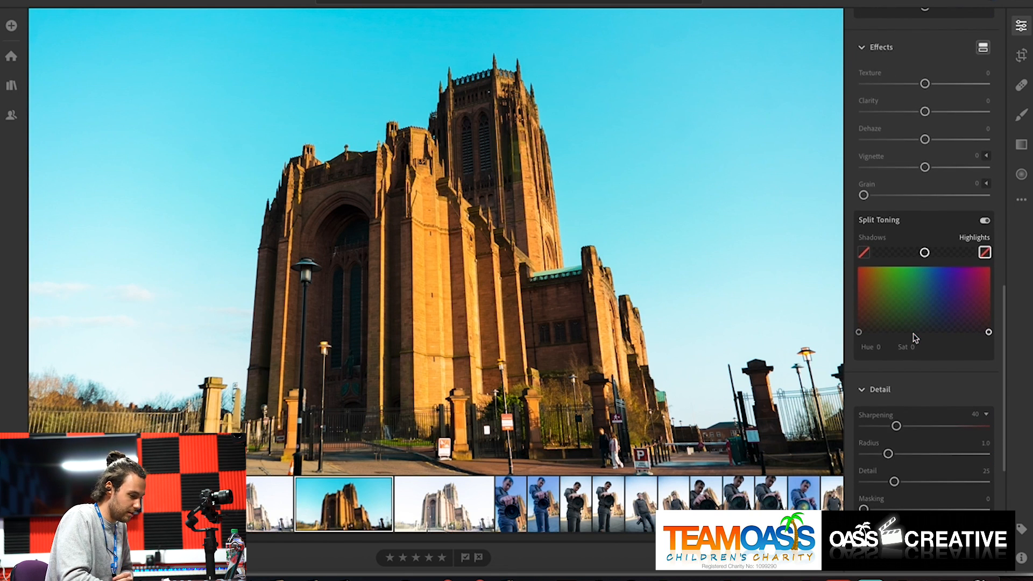
pyautogui.moveTo(926, 168); pyautogui.dragTo(901, 173)
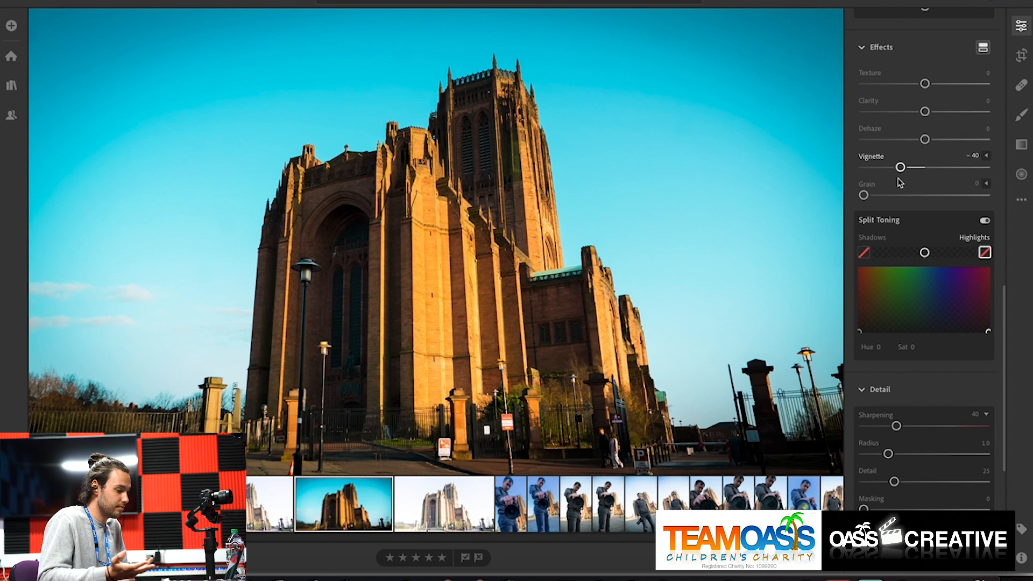
pyautogui.moveTo(864, 195); pyautogui.dragTo(916, 196)
pyautogui.moveTo(962, 201); pyautogui.dragTo(733, 196)
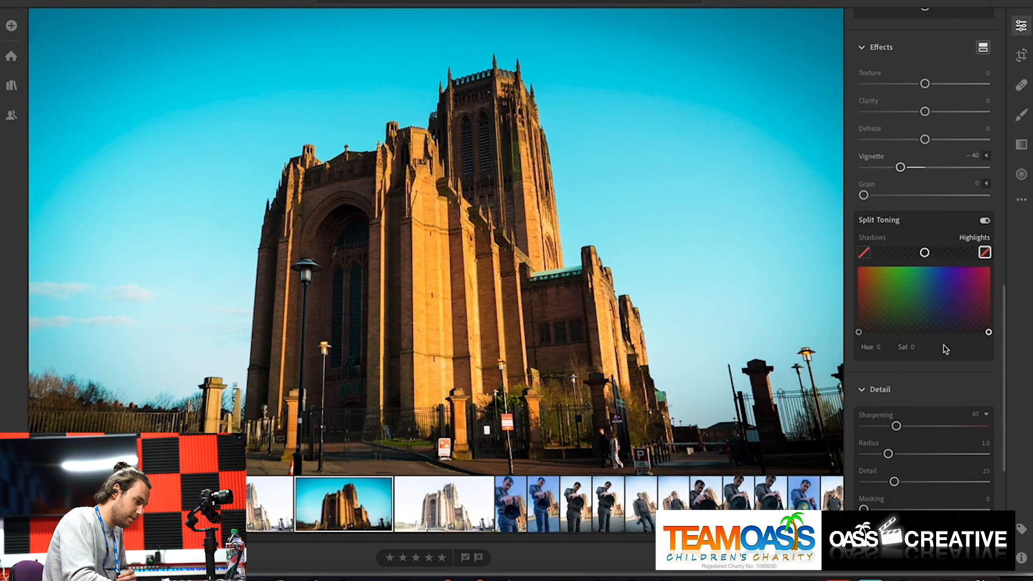
# Try Sharpening at 150 in the Detail settings, inspect the brickwork up close, and reset it to its default.
pyautogui.scroll(-3, 916, 310)
pyautogui.scroll(-2, 915, 307)
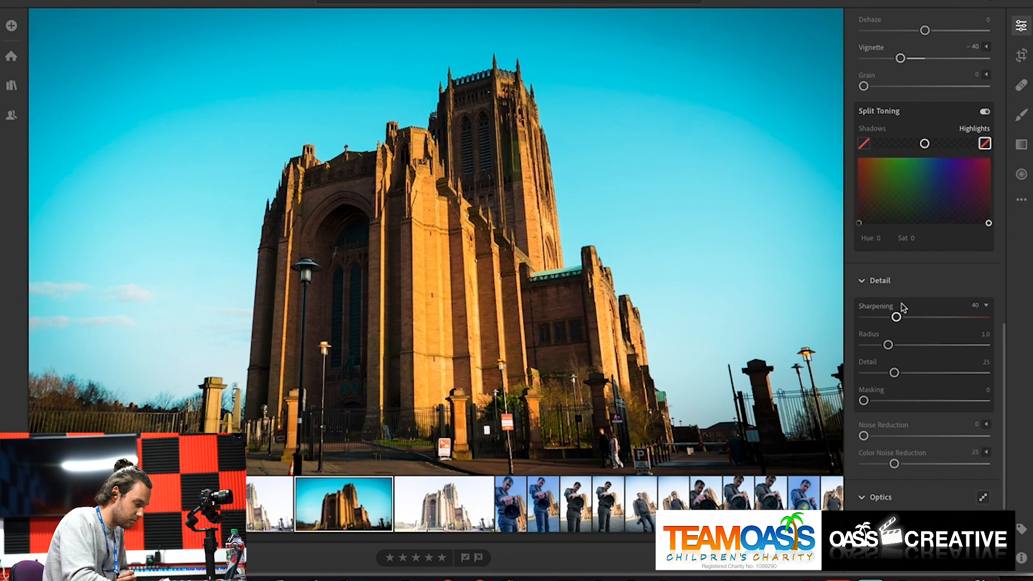
pyautogui.scroll(-3, 898, 283)
pyautogui.scroll(-1, 899, 282)
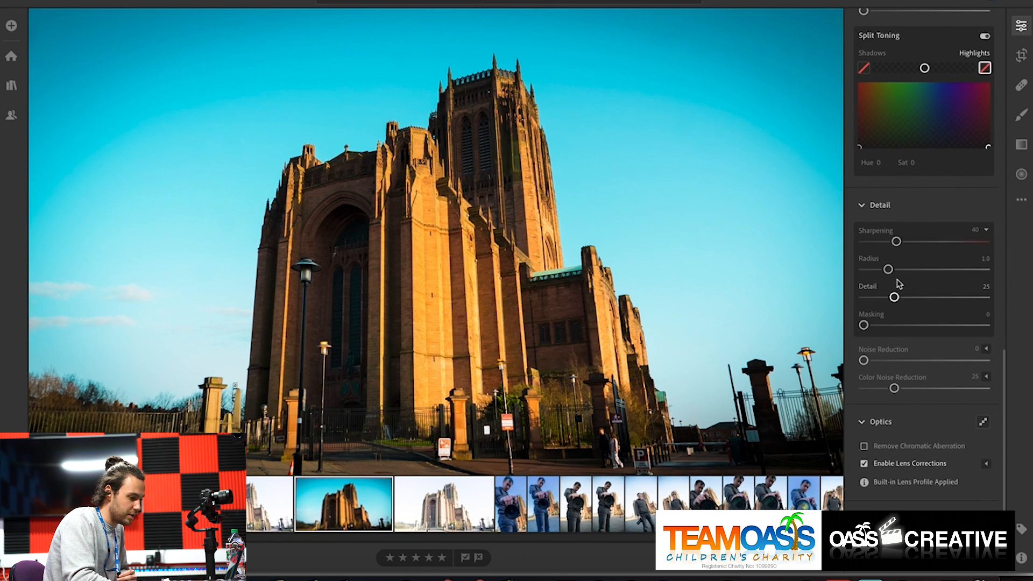
pyautogui.moveTo(897, 226); pyautogui.dragTo(989, 228)
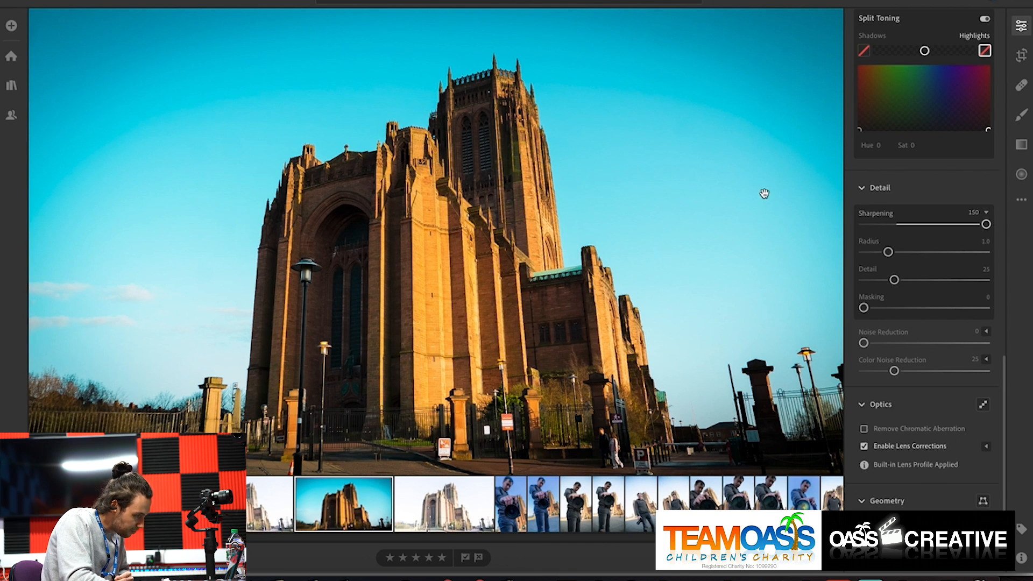
pyautogui.click(437, 327)
pyautogui.click(440, 316)
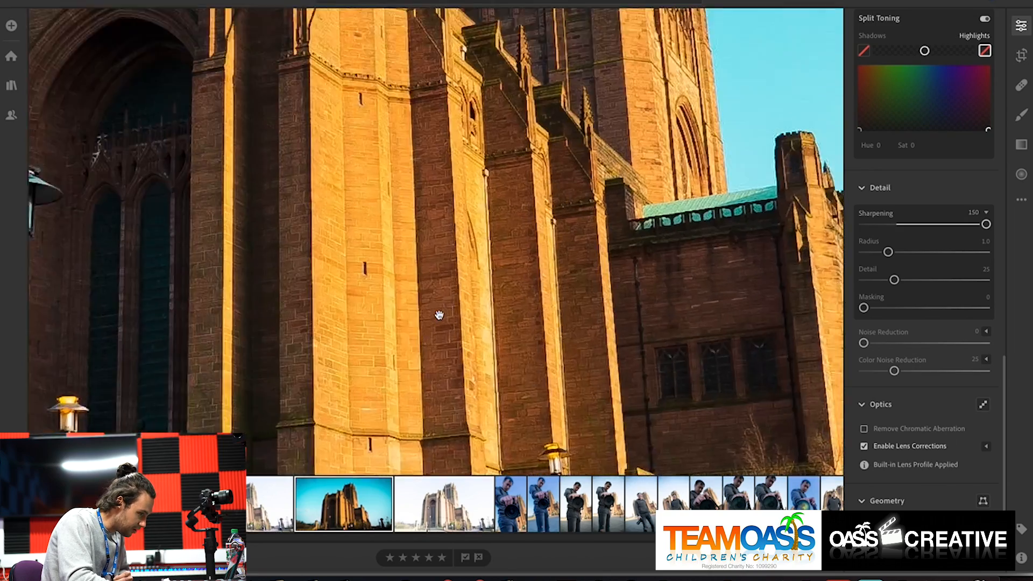
pyautogui.click(439, 311)
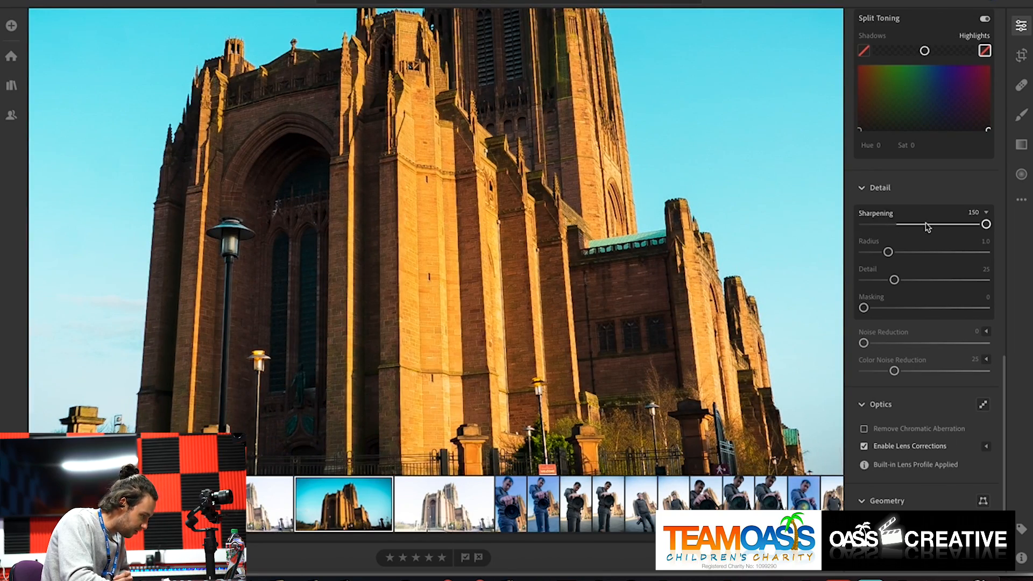
pyautogui.doubleClick(869, 213)
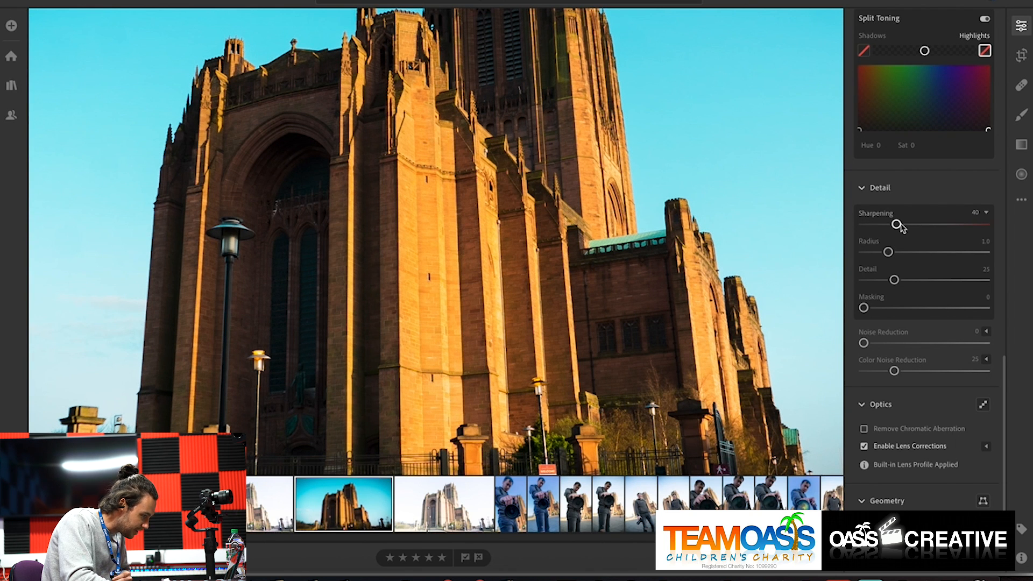
# Set Sharpening to 150 and compare the whole edited photo with the original.
pyautogui.moveTo(900, 225); pyautogui.dragTo(1024, 227)
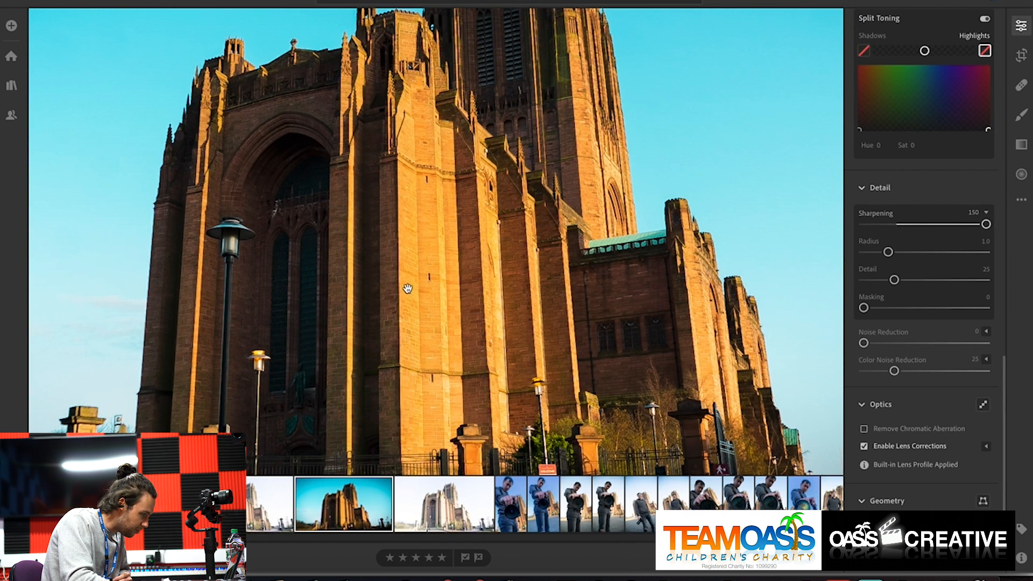
pyautogui.click(407, 289)
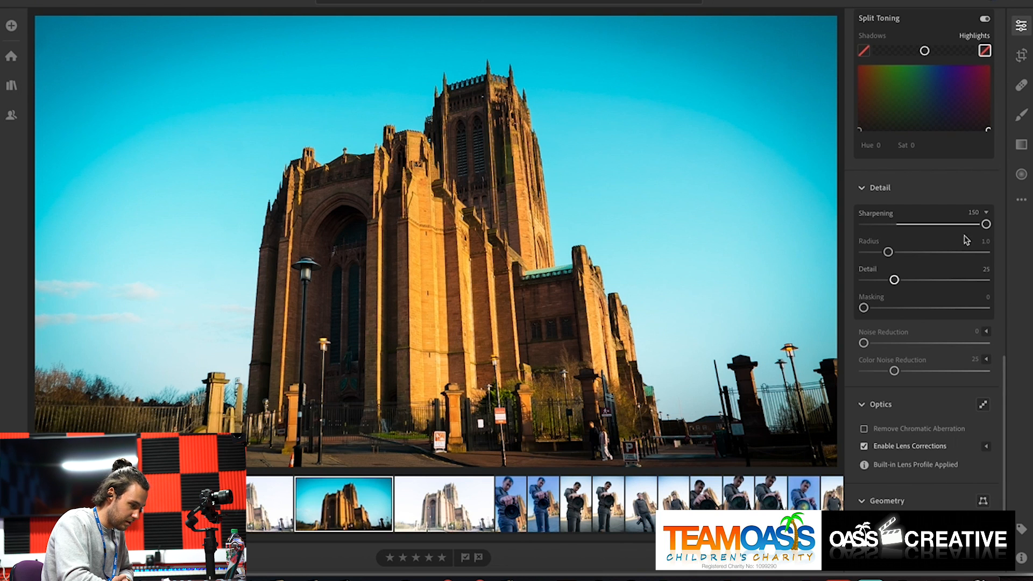
pyautogui.scroll(15, 966, 241)
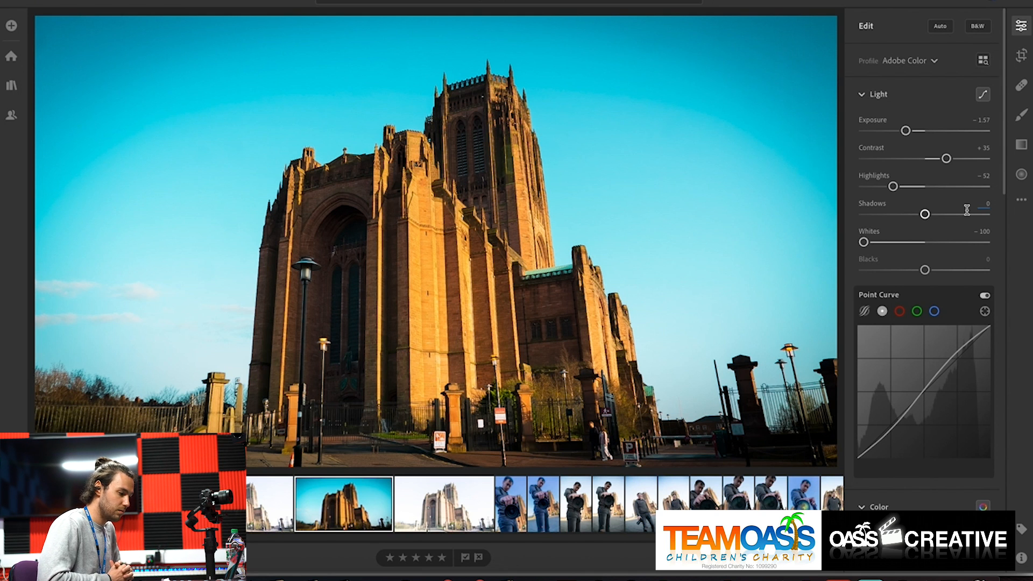
pyautogui.press('\\')
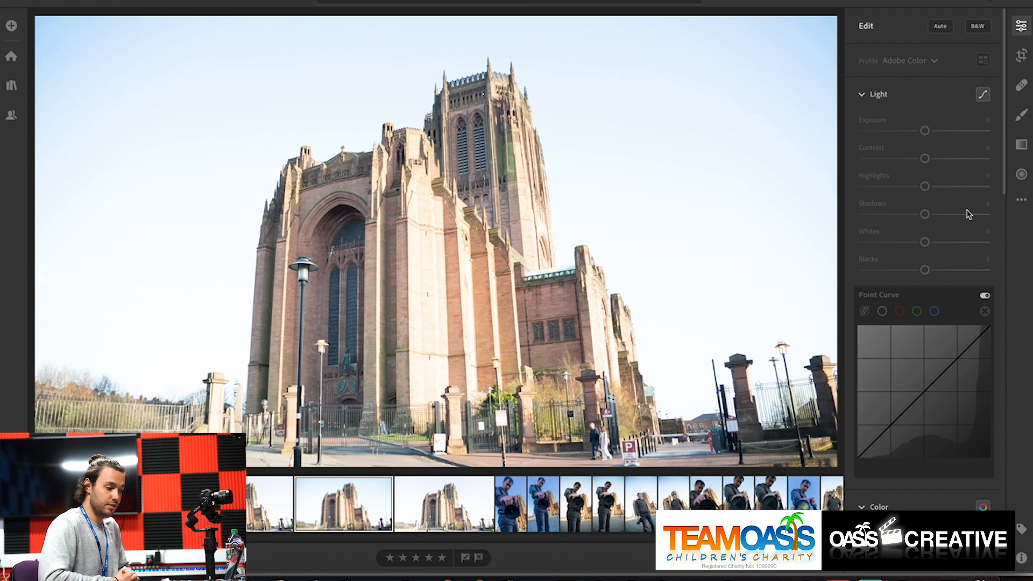
pyautogui.press('\\')
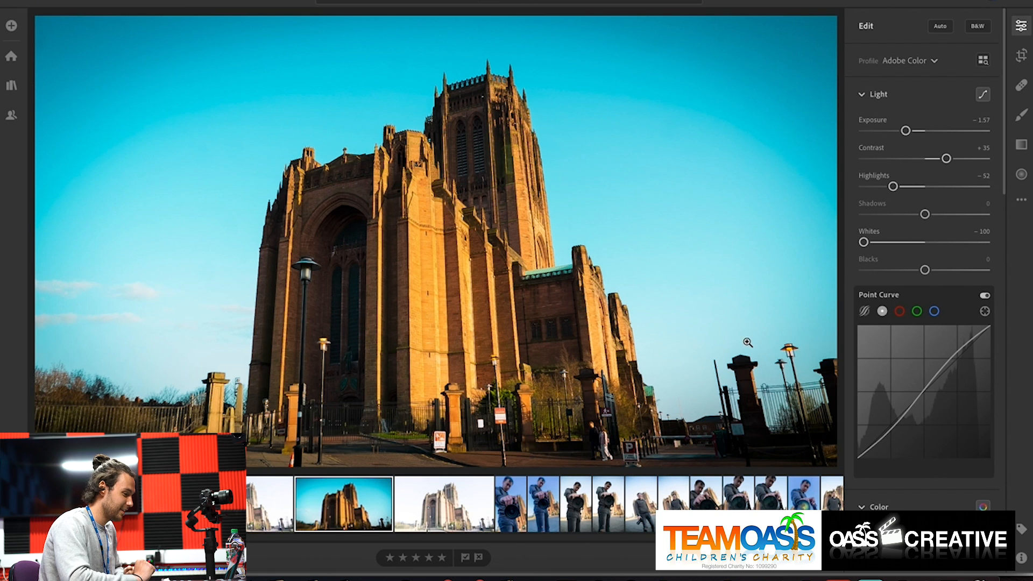
# Open the export settings for the edited cathedral photo and keep JPG as the file type.
pyautogui.scroll(-1, 869, 102)
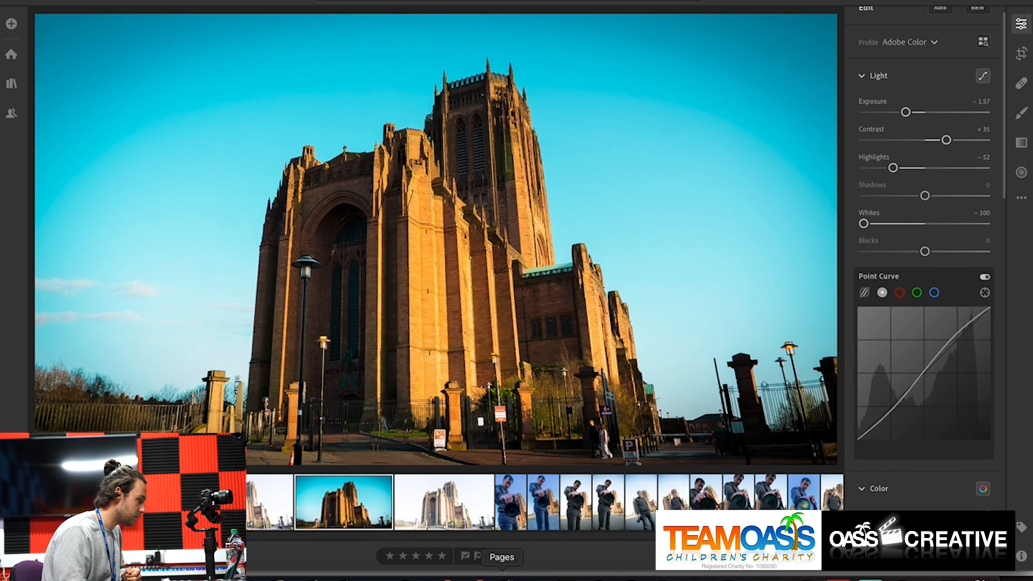
pyautogui.moveTo(525, 572); pyautogui.dragTo(524, 580)
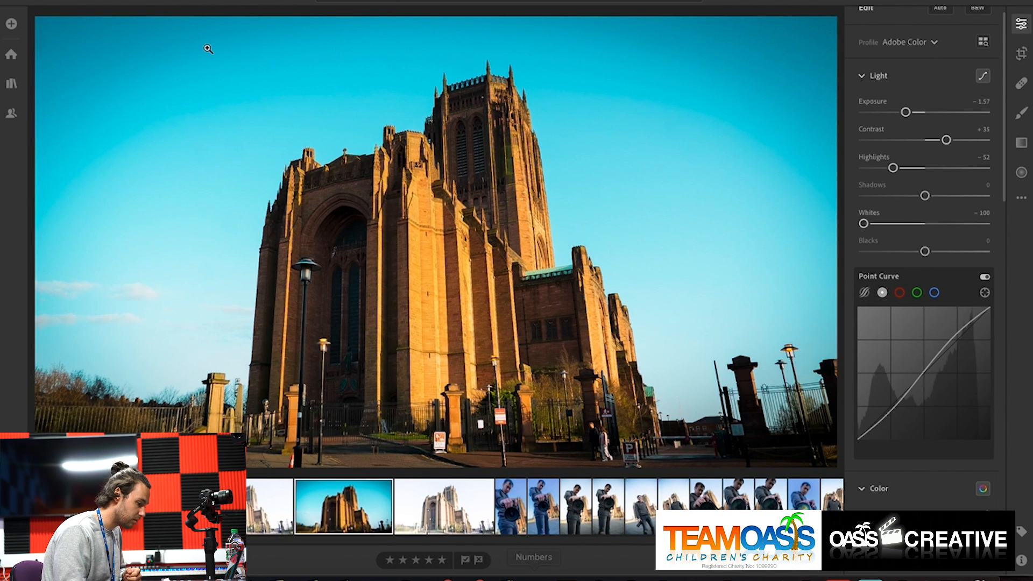
pyautogui.click(120, 0)
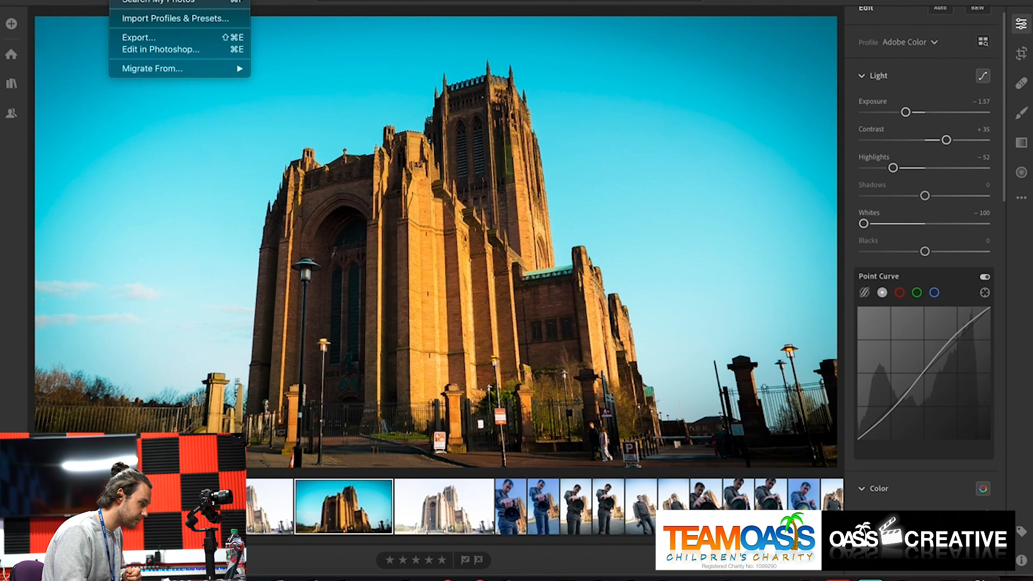
pyautogui.click(183, 38)
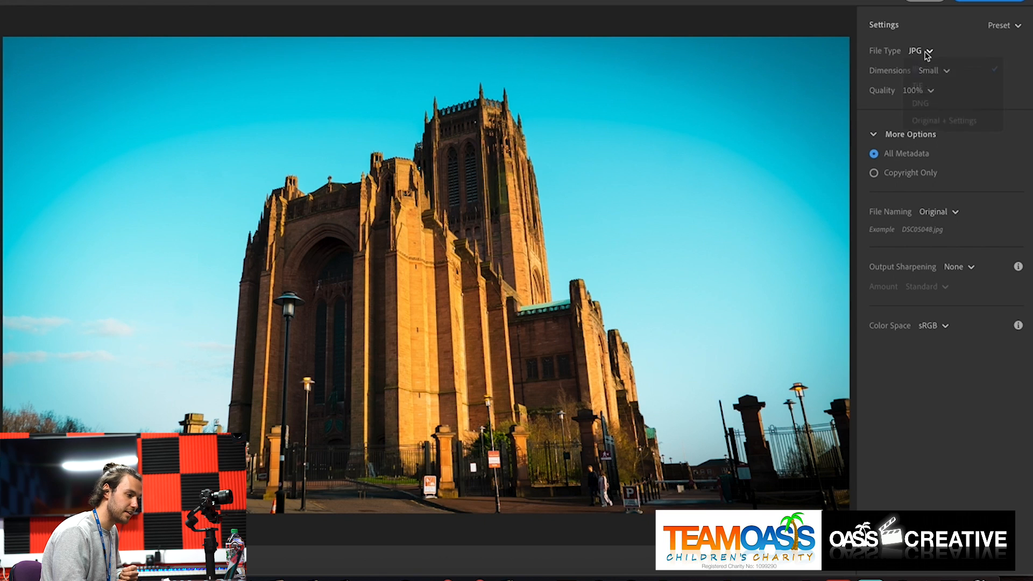
pyautogui.click(927, 52)
pyautogui.click(927, 52)
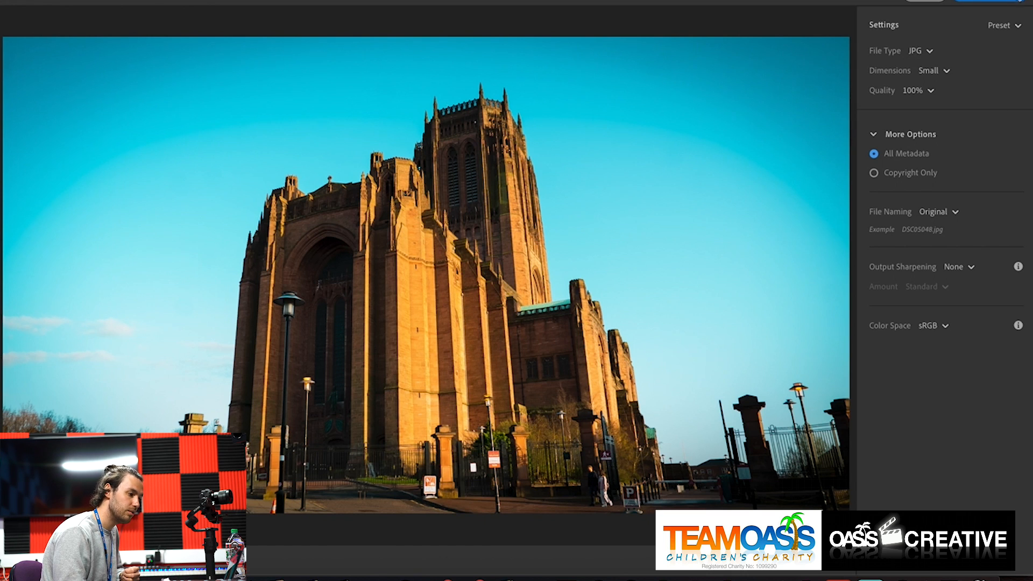
# Export the photo as a JPG into the Tutorials folder on the Desktop.
pyautogui.click(991, 1)
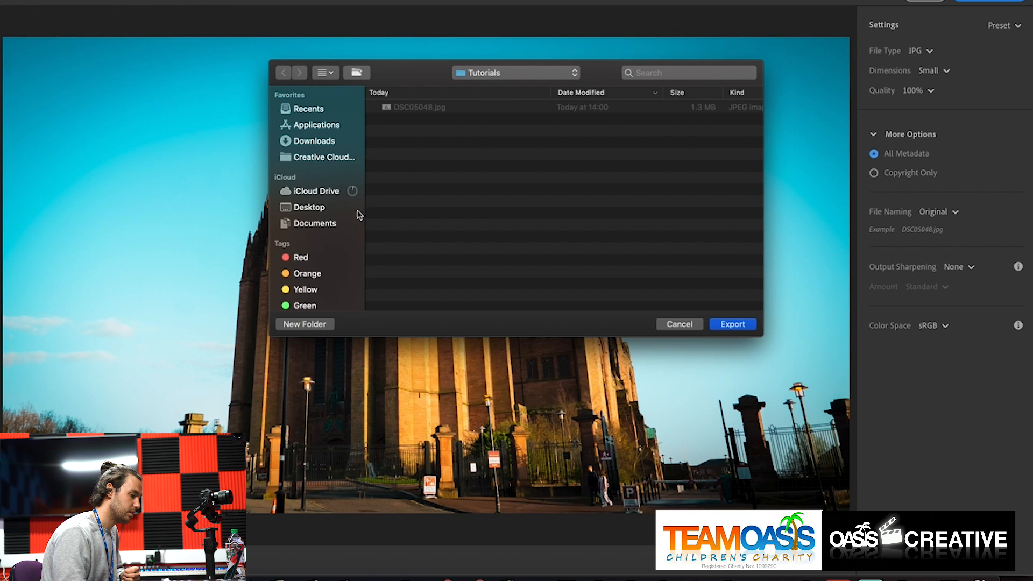
pyautogui.click(311, 208)
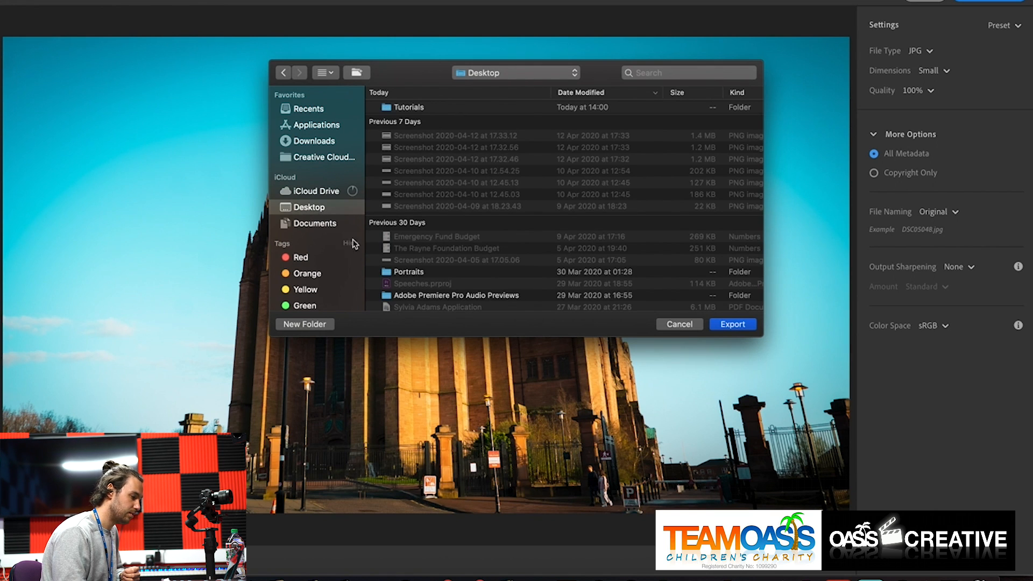
pyautogui.scroll(-2, 486, 243)
pyautogui.scroll(2, 486, 243)
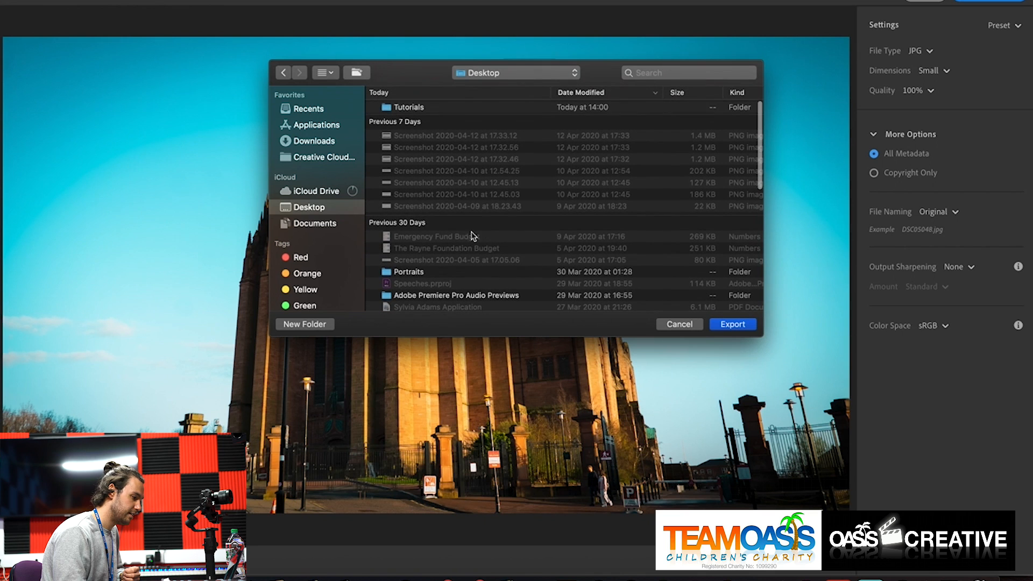
pyautogui.doubleClick(444, 109)
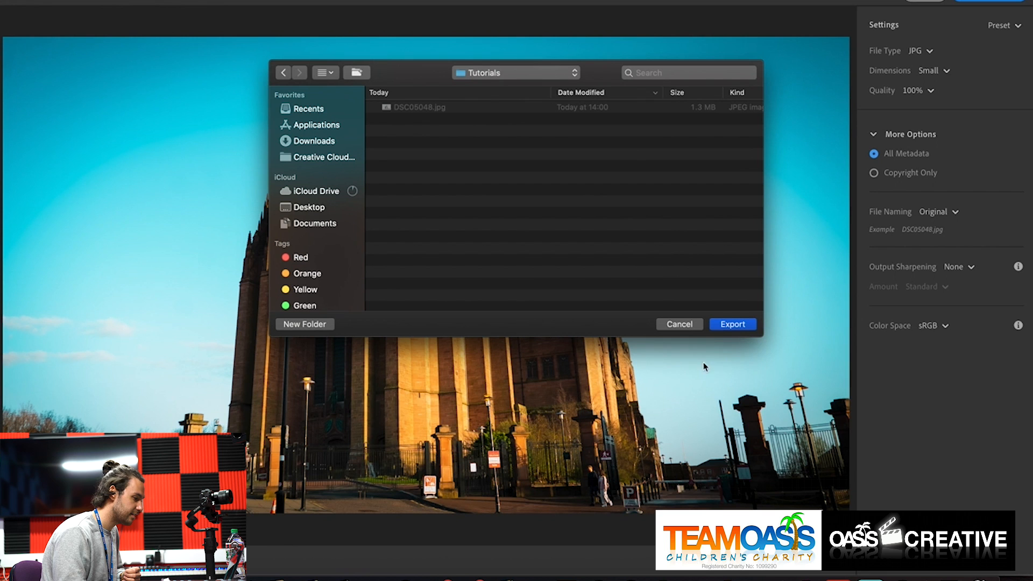
pyautogui.click(733, 324)
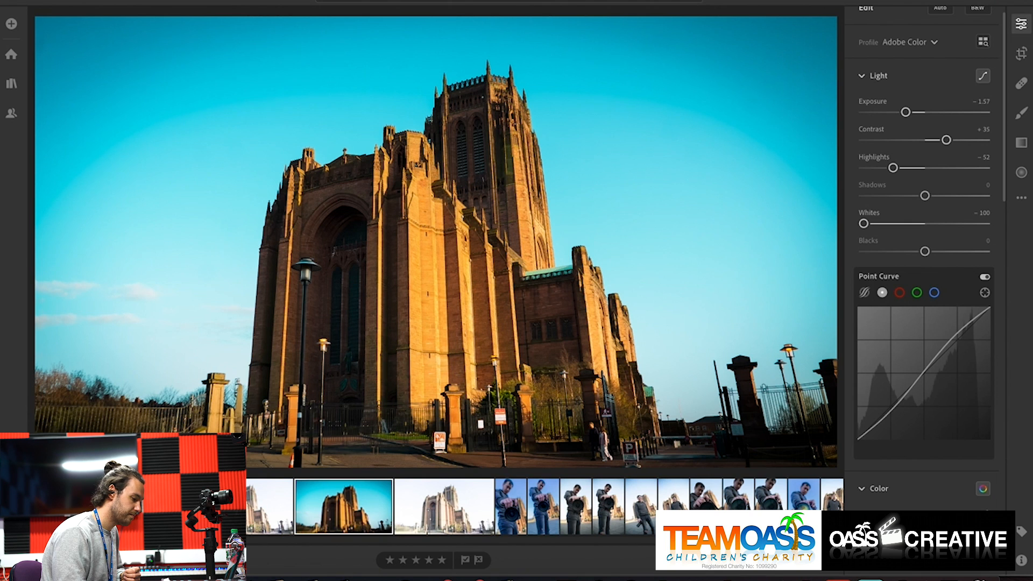
# Switch to Finder and open the exported DSC05048-2.jpg from the Tutorials folder on the Desktop.
pyautogui.click(57, 576)
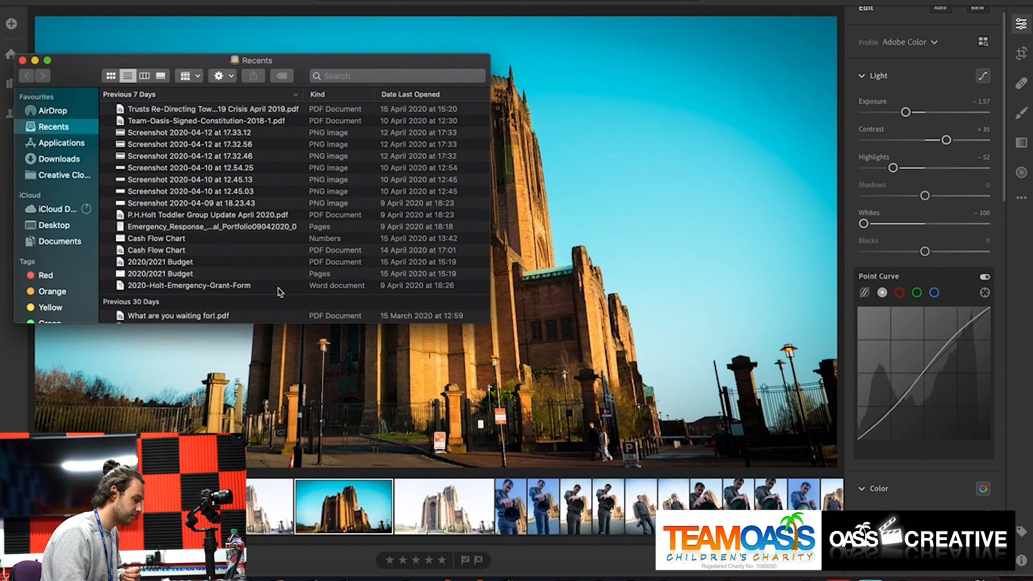
pyautogui.click(47, 225)
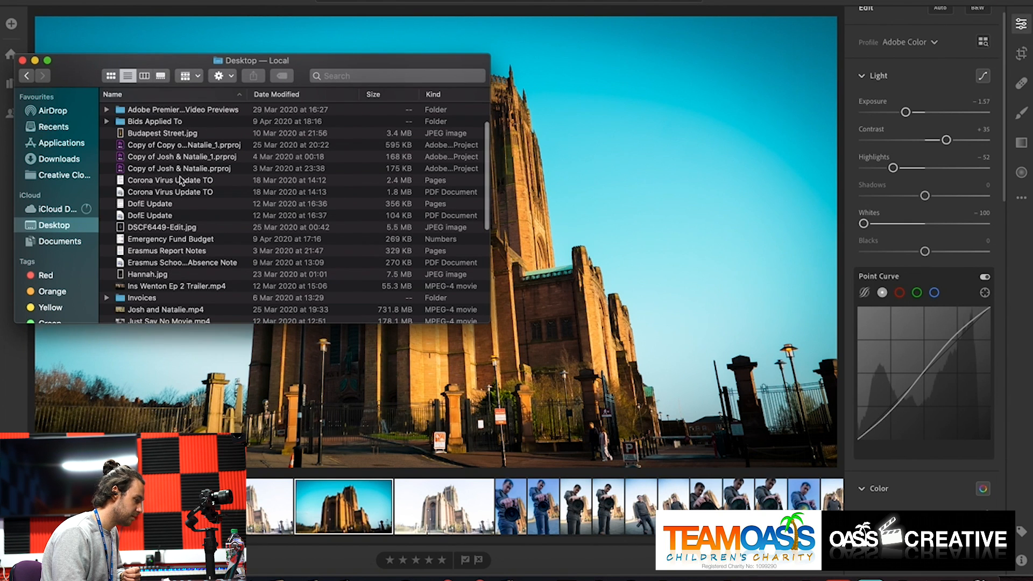
pyautogui.scroll(-10, 180, 181)
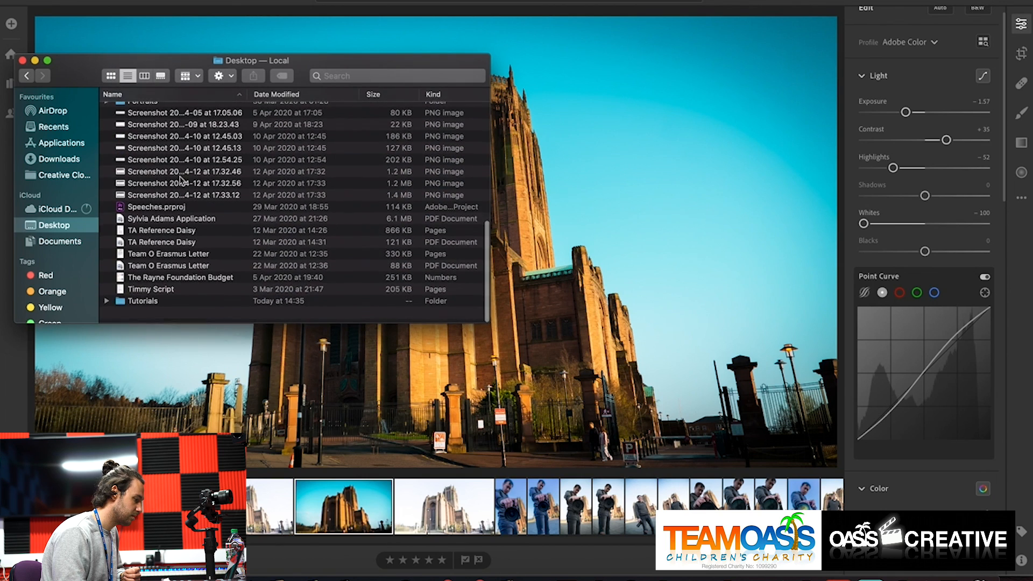
pyautogui.doubleClick(168, 319)
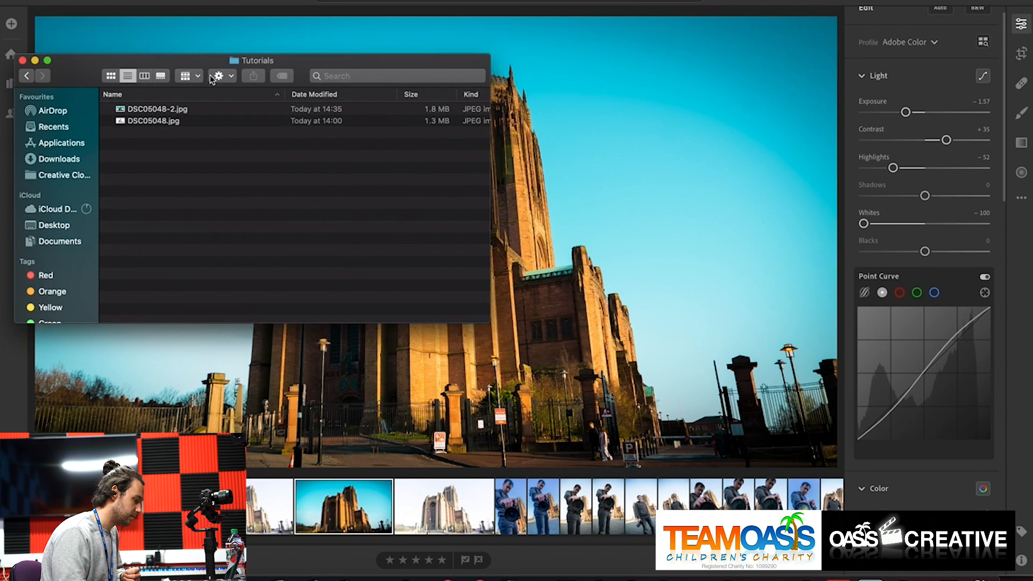
pyautogui.doubleClick(216, 113)
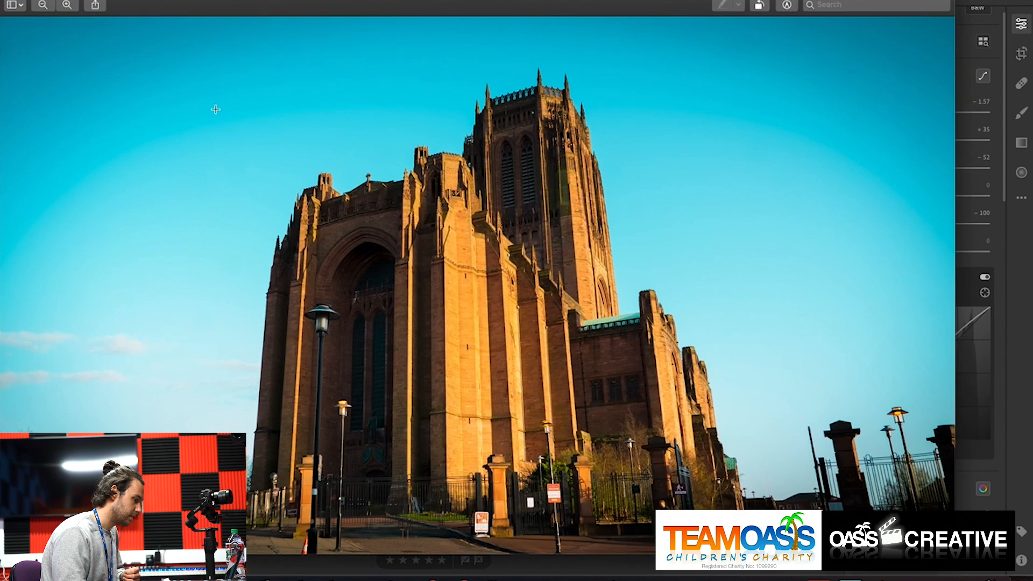